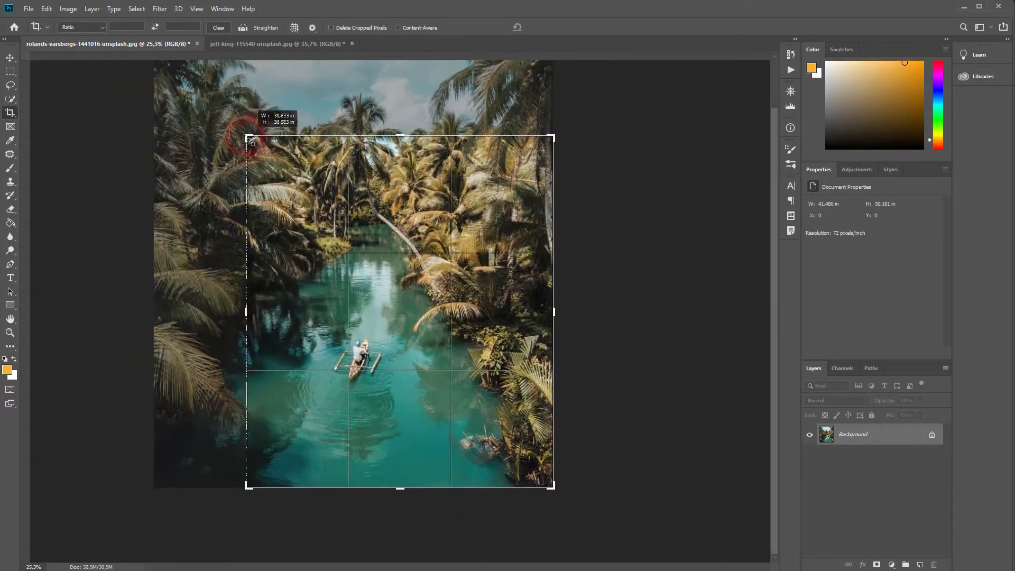
# - Crop the palm river photo around the boat without deleting cropped pixels, and reposition the layer inside the crop
pyautogui.moveTo(404, 156)
pyautogui.mouseDown()
pyautogui.moveTo(405, 217)
pyautogui.moveTo(403, 158)
pyautogui.mouseUp()
pyautogui.moveTo(587, 165); pyautogui.dragTo(550, 185)
pyautogui.doubleClick(522, 262)
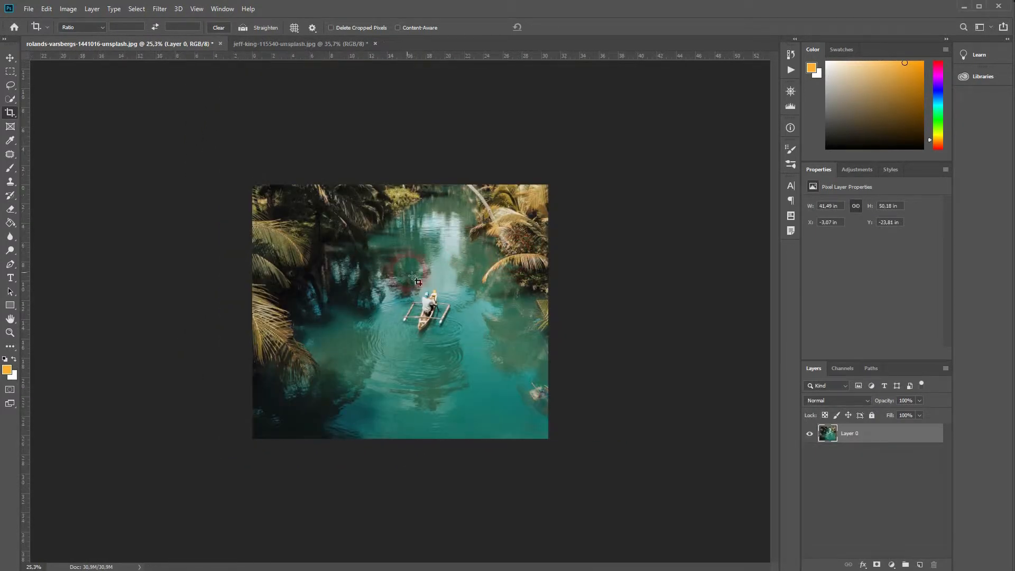
pyautogui.click(9, 58)
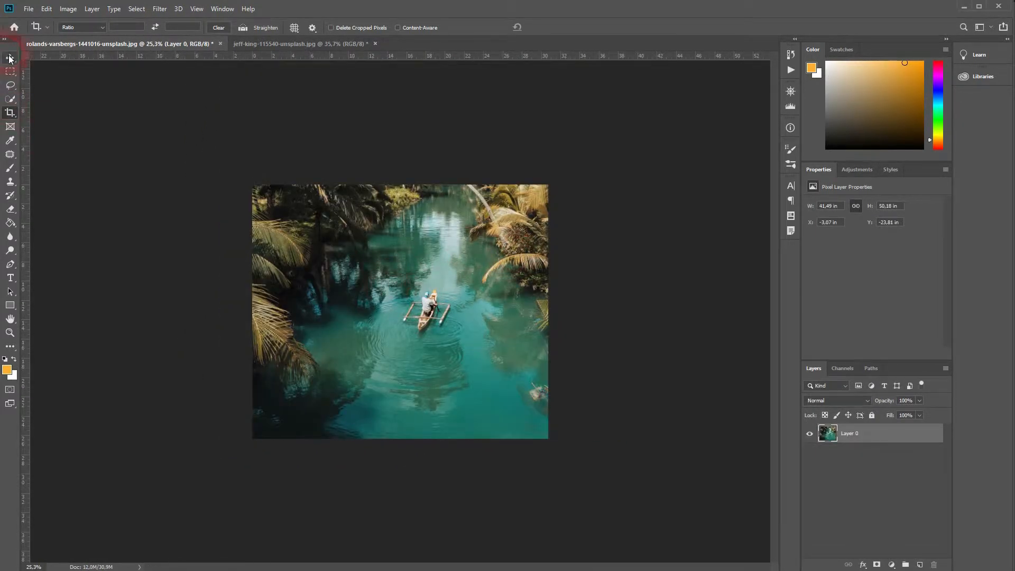
pyautogui.moveTo(367, 253); pyautogui.dragTo(421, 306)
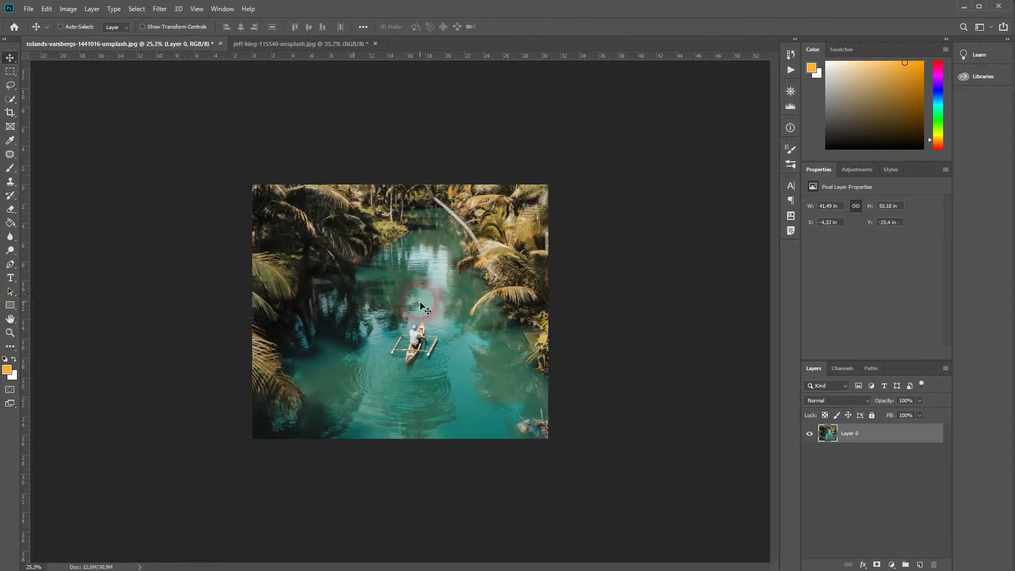
# - Turn on Delete Cropped Pixels for the Crop tool
pyautogui.click(10, 113)
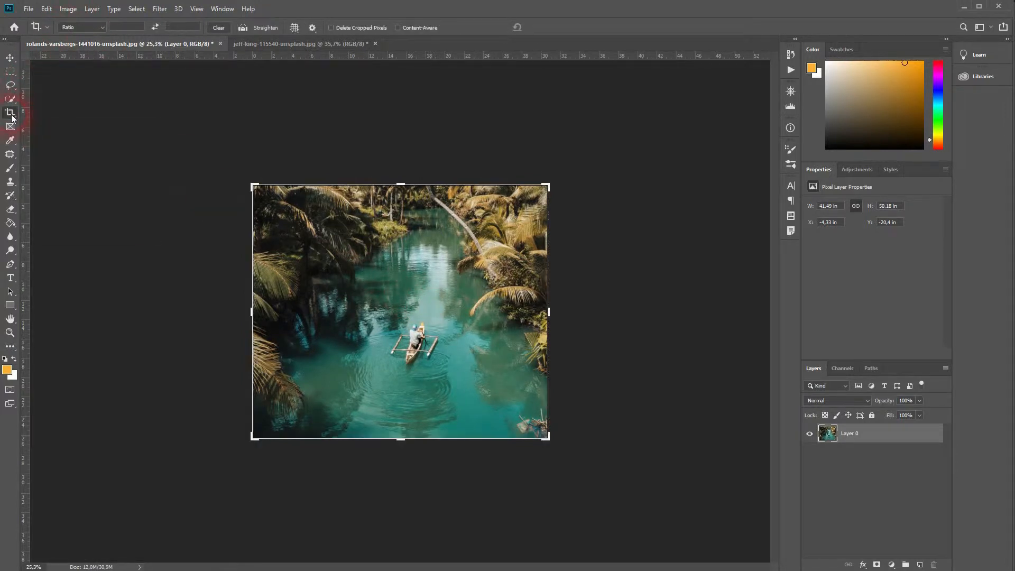
pyautogui.click(332, 28)
pyautogui.click(332, 27)
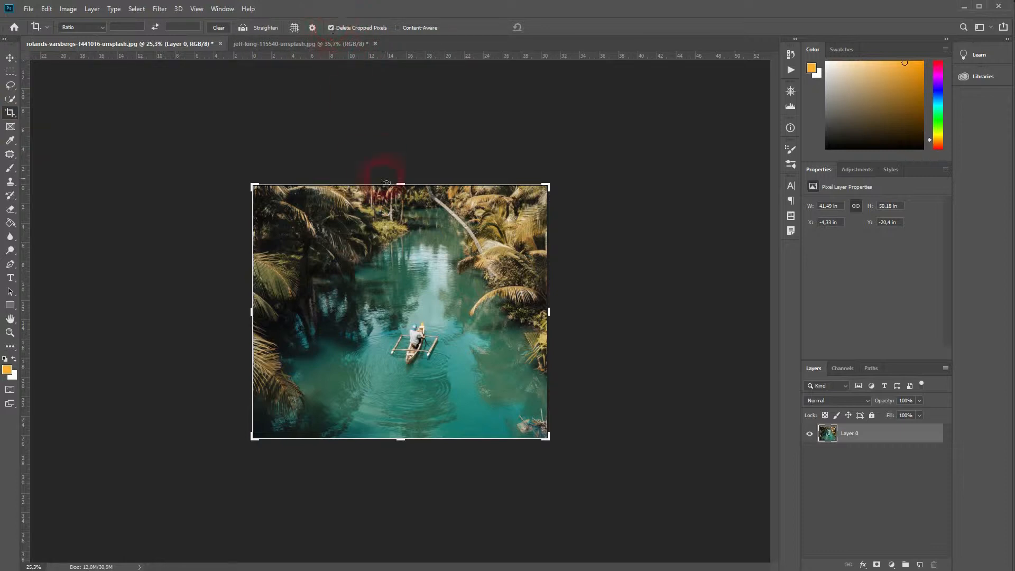
# - Crop the river photo again to about 30.74 by 22.32 in, and shift the layer slightly up and to the right
pyautogui.click(252, 188)
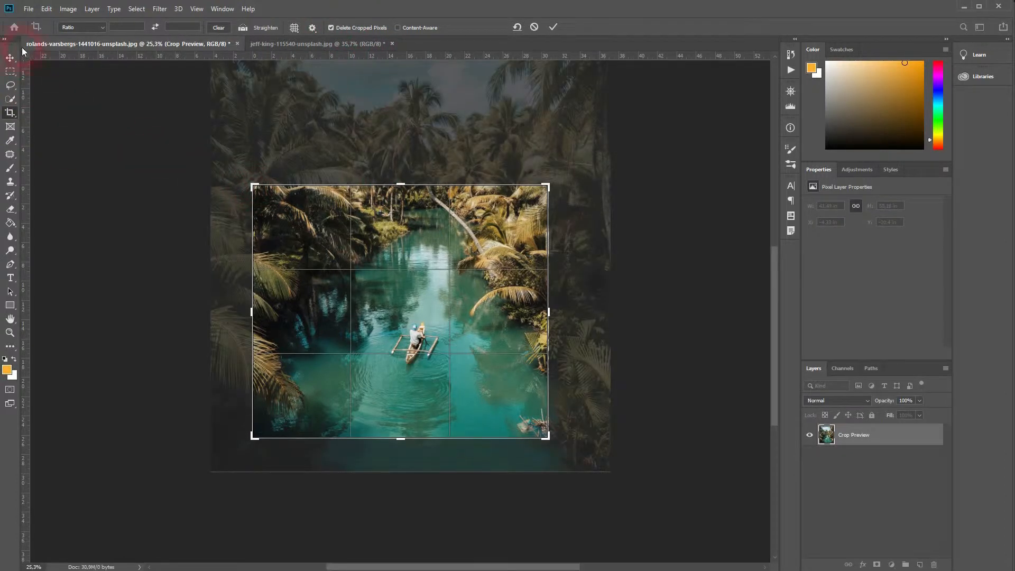
pyautogui.moveTo(407, 179); pyautogui.dragTo(407, 205)
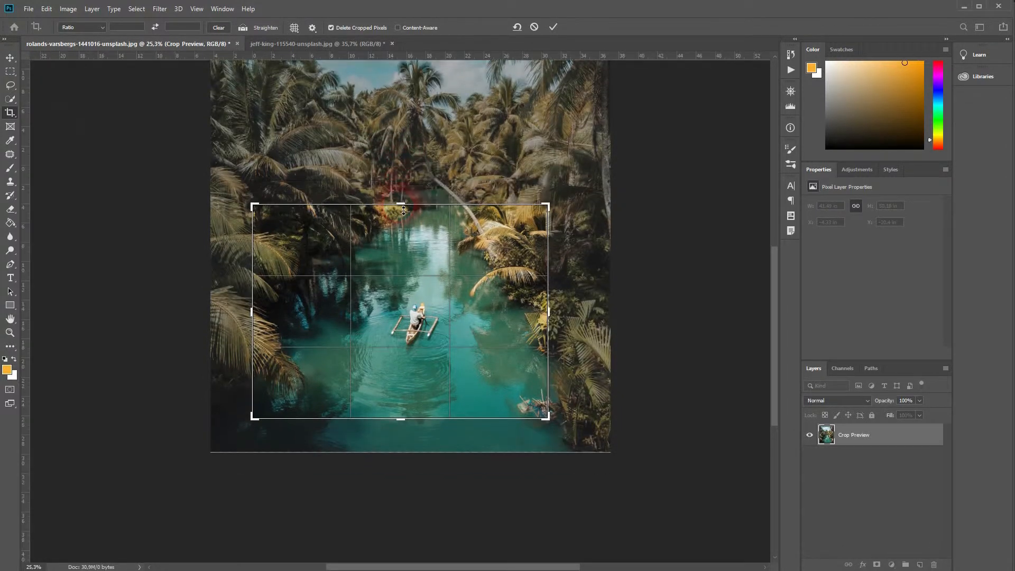
pyautogui.doubleClick(402, 271)
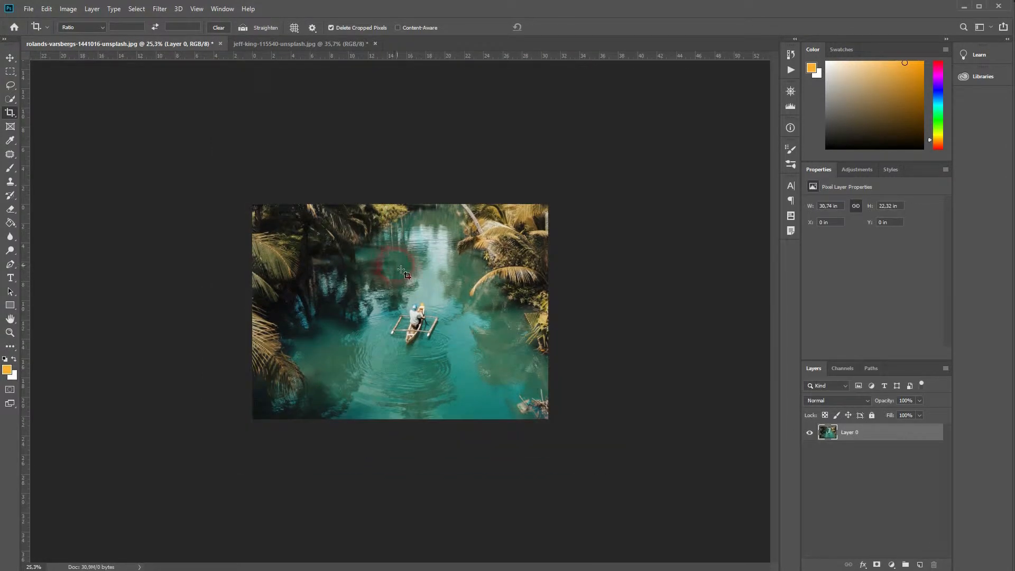
pyautogui.click(10, 57)
pyautogui.moveTo(437, 290)
pyautogui.mouseDown()
pyautogui.moveTo(452, 327)
pyautogui.moveTo(539, 253)
pyautogui.moveTo(402, 246)
pyautogui.moveTo(394, 351)
pyautogui.moveTo(447, 283)
pyautogui.mouseUp()
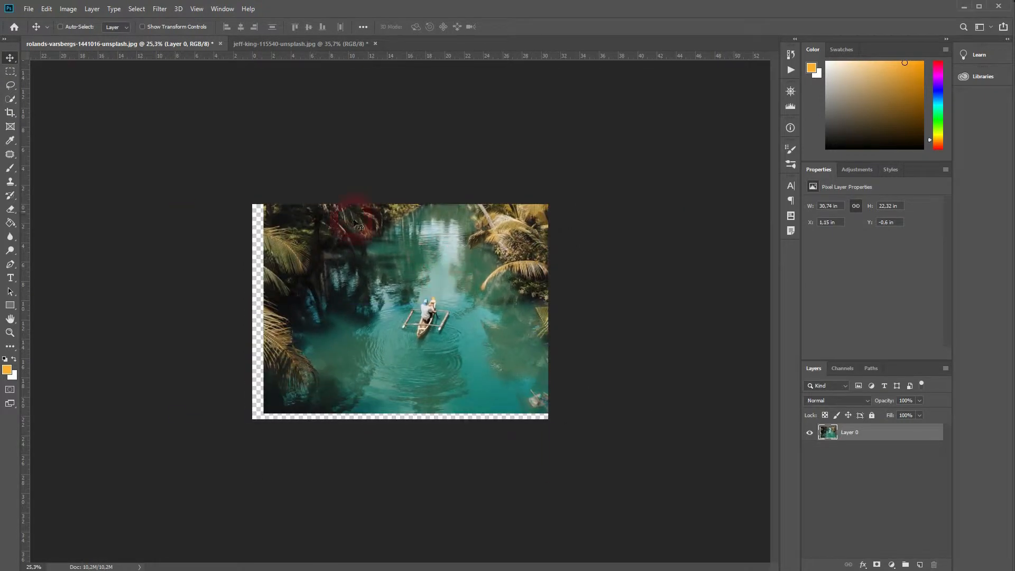
# - Undo the layer moves and both crops to restore the full original river photo
pyautogui.hotkey('ctrl', 'z')
pyautogui.click(43, 10)
pyautogui.click(58, 20)
pyautogui.click(46, 9)
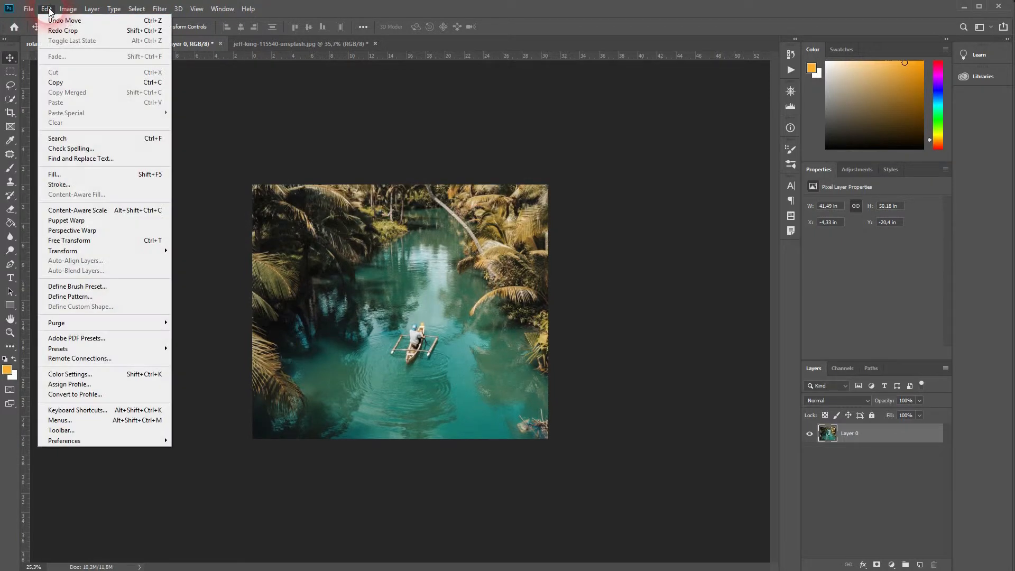
pyautogui.click(56, 20)
pyautogui.click(46, 9)
pyautogui.click(56, 20)
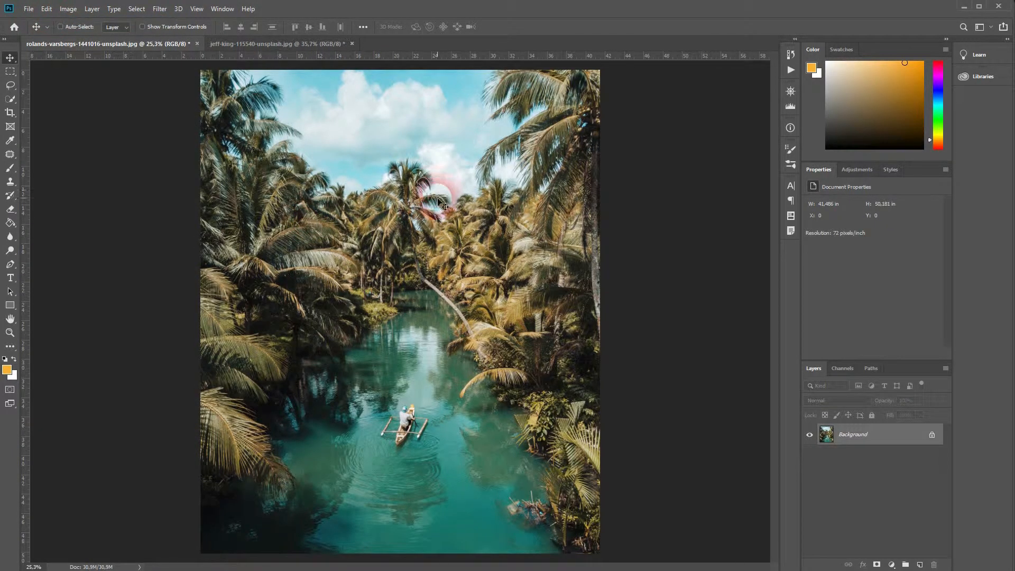
# - Crop the river photo to a roughly square area around the boat with Delete Cropped Pixels turned off
pyautogui.press('c')
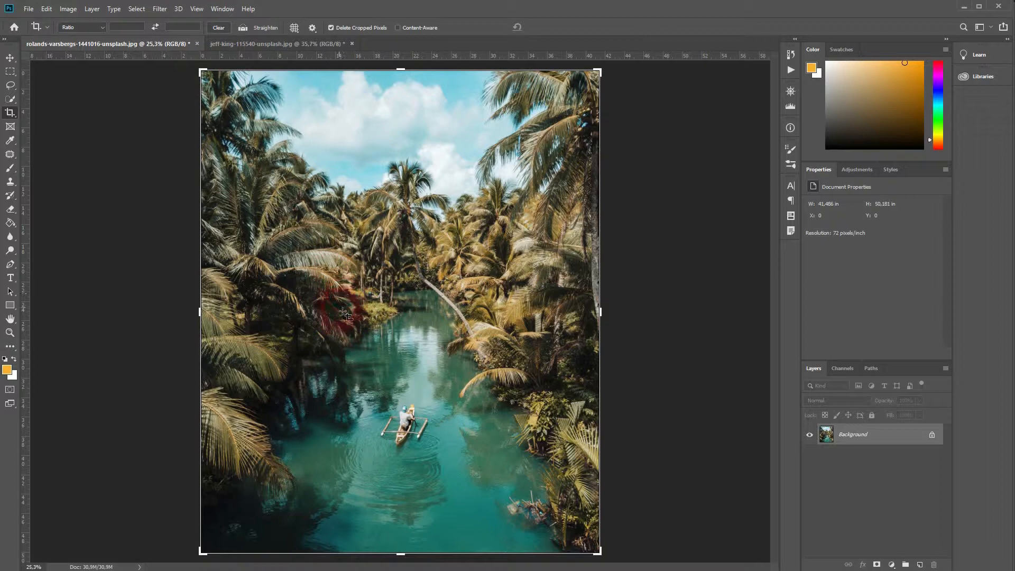
pyautogui.moveTo(338, 304); pyautogui.dragTo(540, 504)
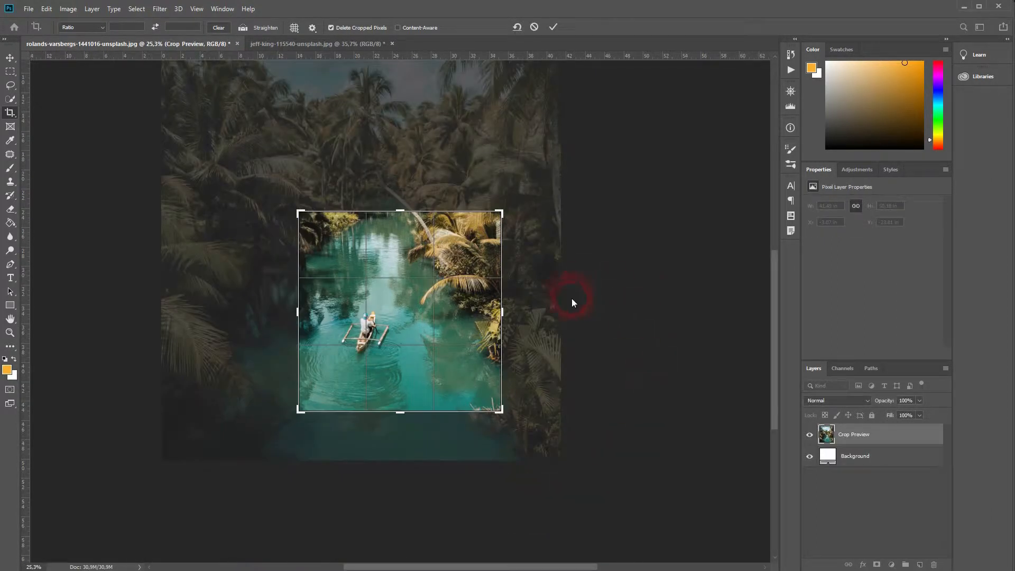
pyautogui.click(331, 28)
pyautogui.click(553, 26)
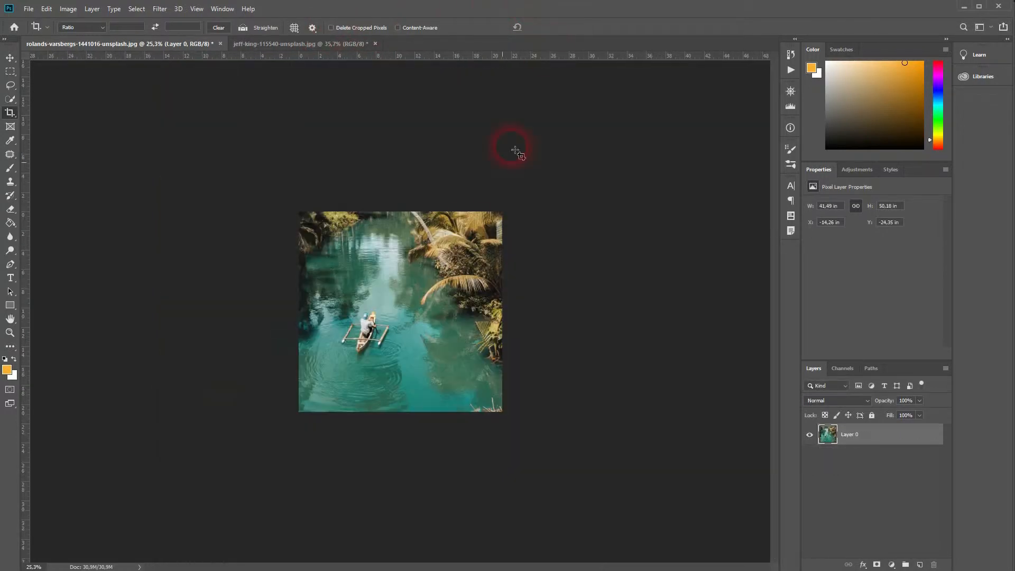
# - Reposition the photo layer inside the square crop, and undo both the move and the crop
pyautogui.click(10, 57)
pyautogui.moveTo(379, 251); pyautogui.dragTo(472, 290)
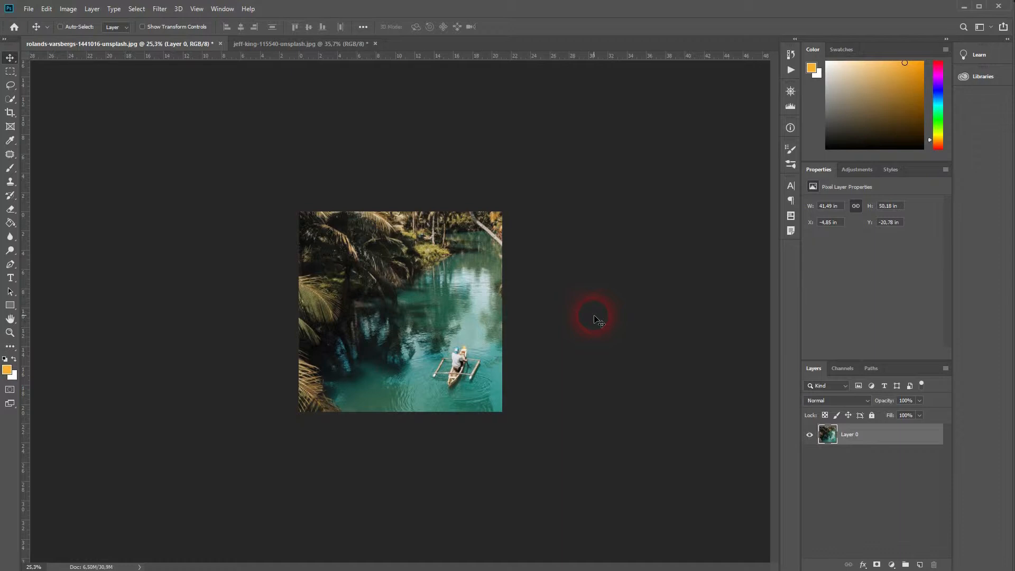
pyautogui.moveTo(601, 320); pyautogui.dragTo(580, 304)
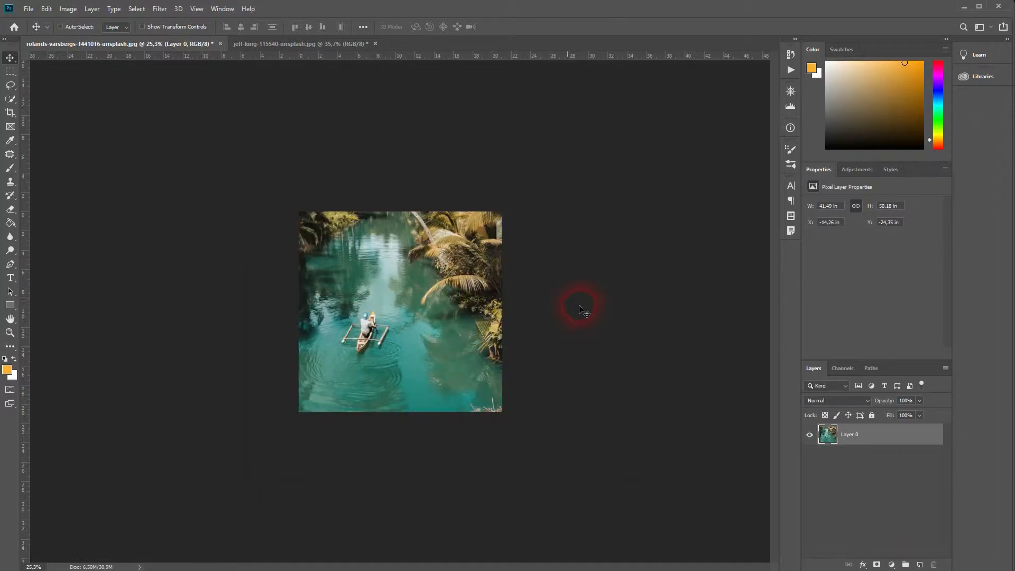
pyautogui.click(47, 9)
pyautogui.click(56, 17)
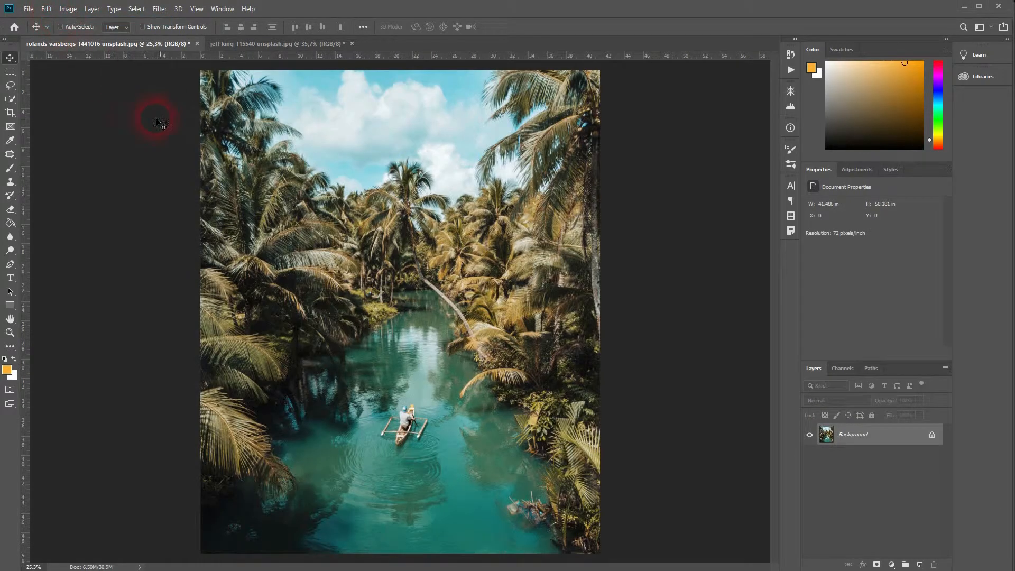
# - Crop the full river photo to a 600 by 400 ratio
pyautogui.click(10, 112)
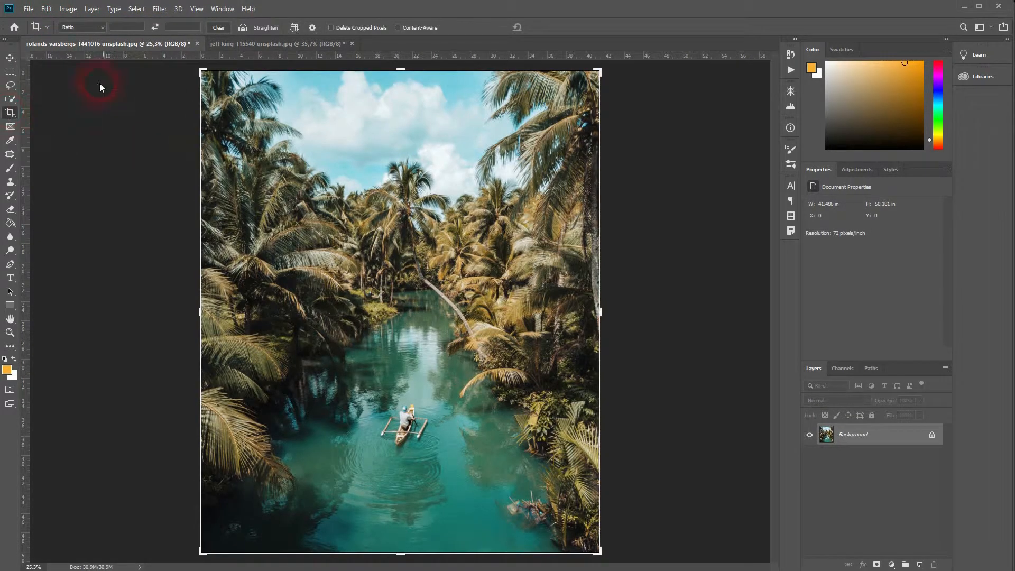
pyautogui.click(101, 27)
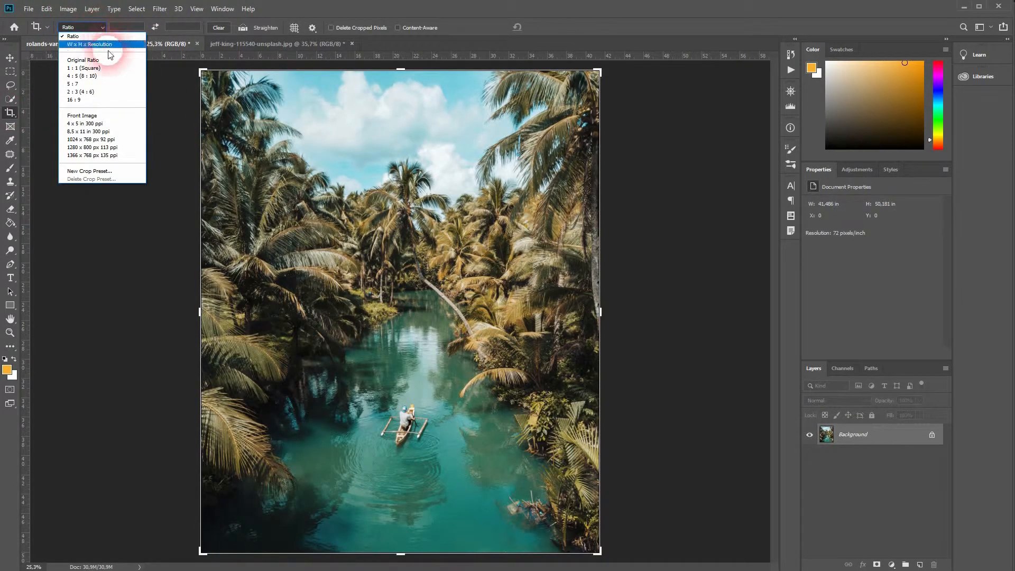
pyautogui.click(125, 28)
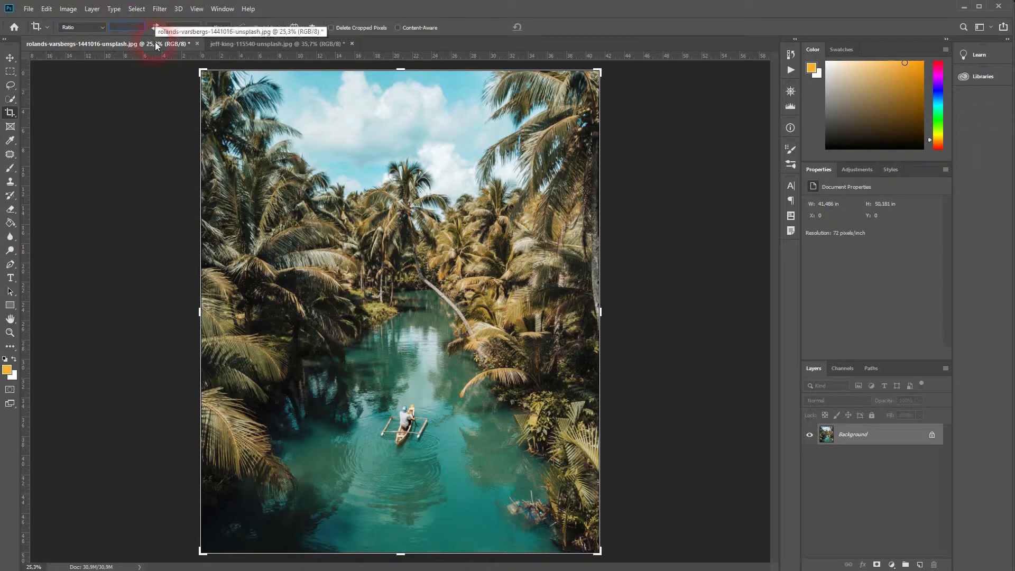
pyautogui.write('600')
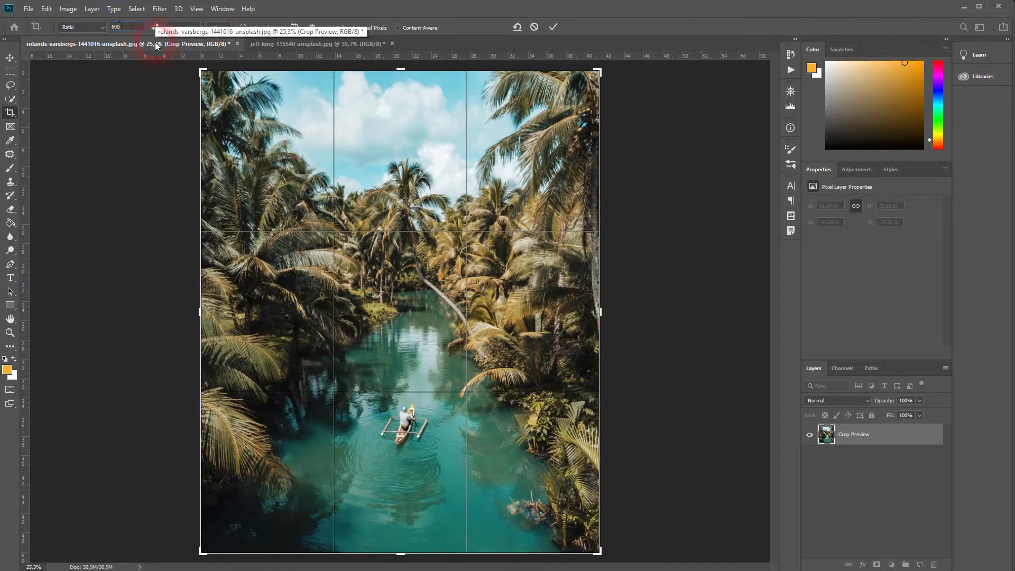
pyautogui.press('Tab')
pyautogui.write('400')
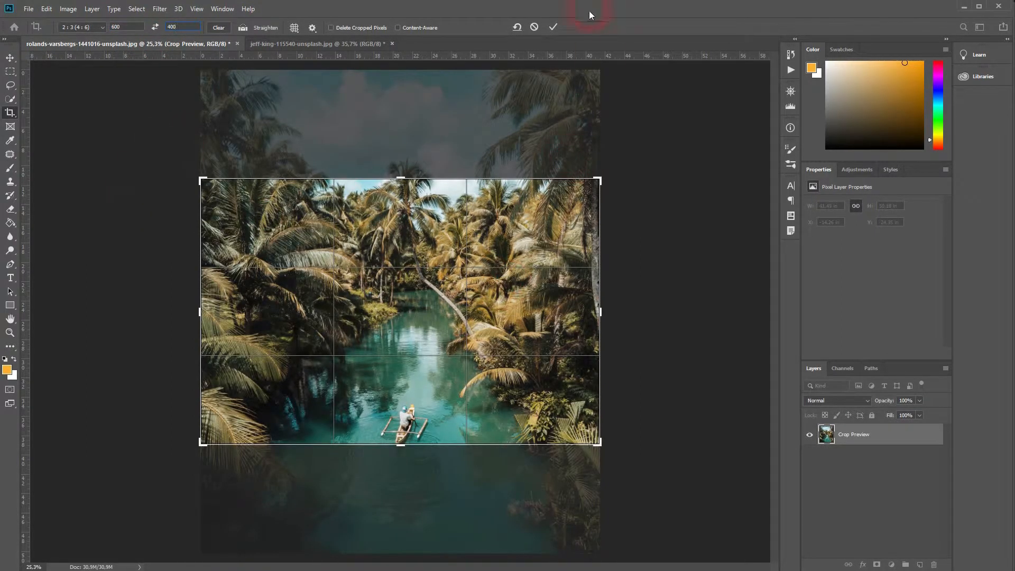
pyautogui.click(553, 25)
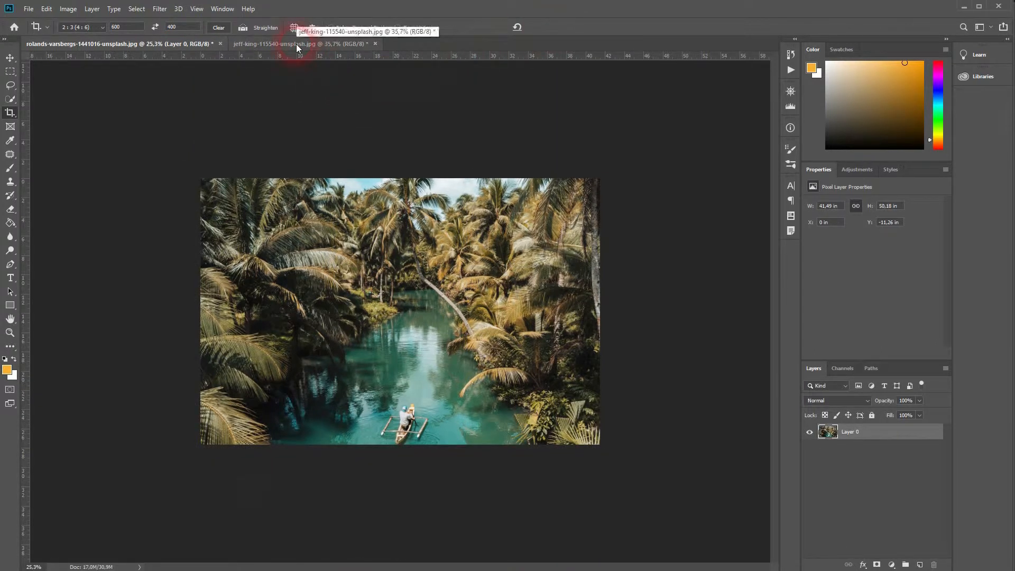
# - Arrange the two open documents one above the other with 2-up Horizontal
pyautogui.click(224, 10)
pyautogui.moveTo(328, 21)
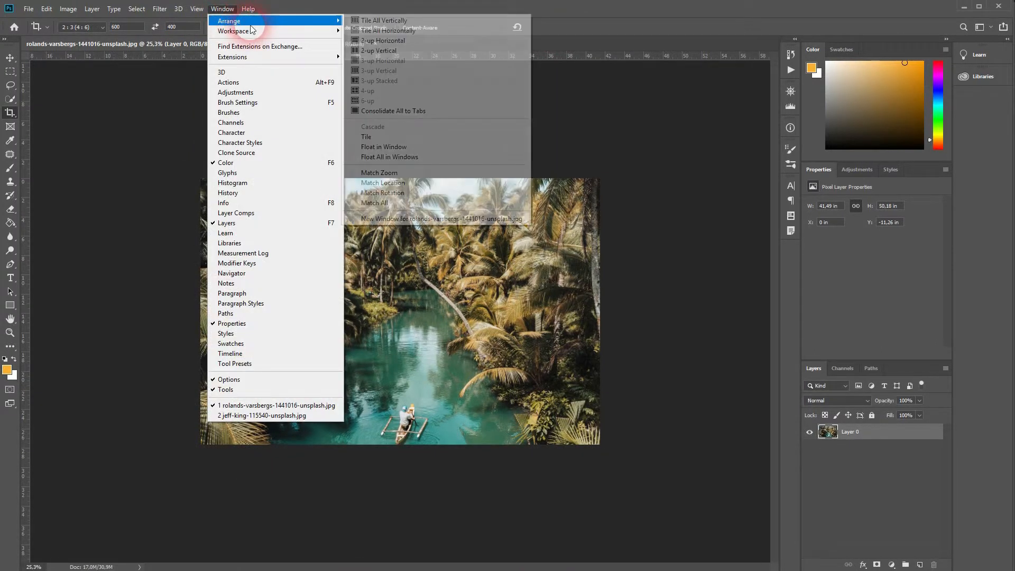
pyautogui.click(398, 41)
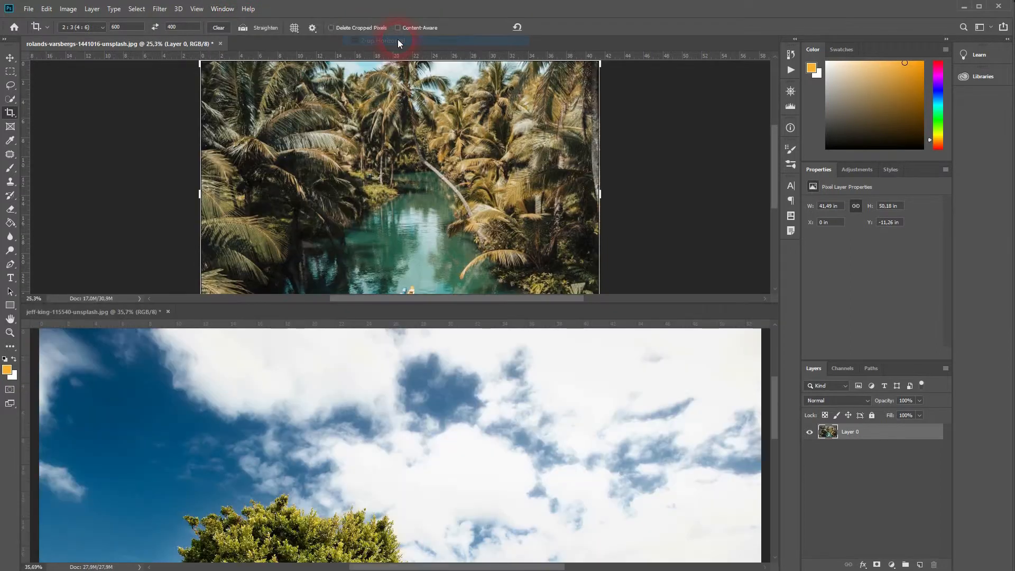
# - Arrange the two open documents side by side with 2-up Vertical
pyautogui.click(223, 9)
pyautogui.moveTo(261, 30)
pyautogui.click(370, 40)
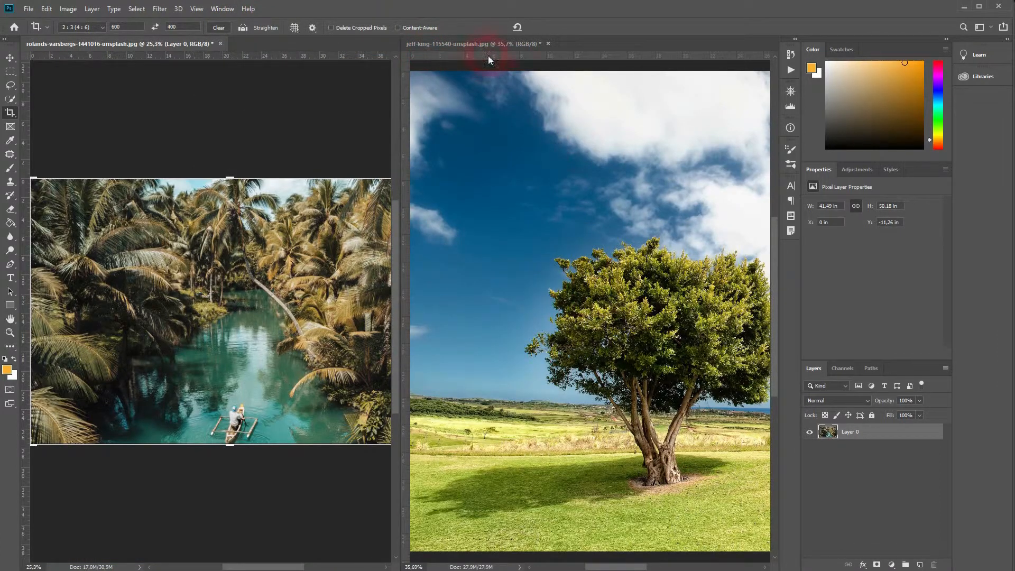
# - Zoom out both documents until each whole photo fits in its own pane for comparison
pyautogui.click(493, 67)
pyautogui.click(582, 307)
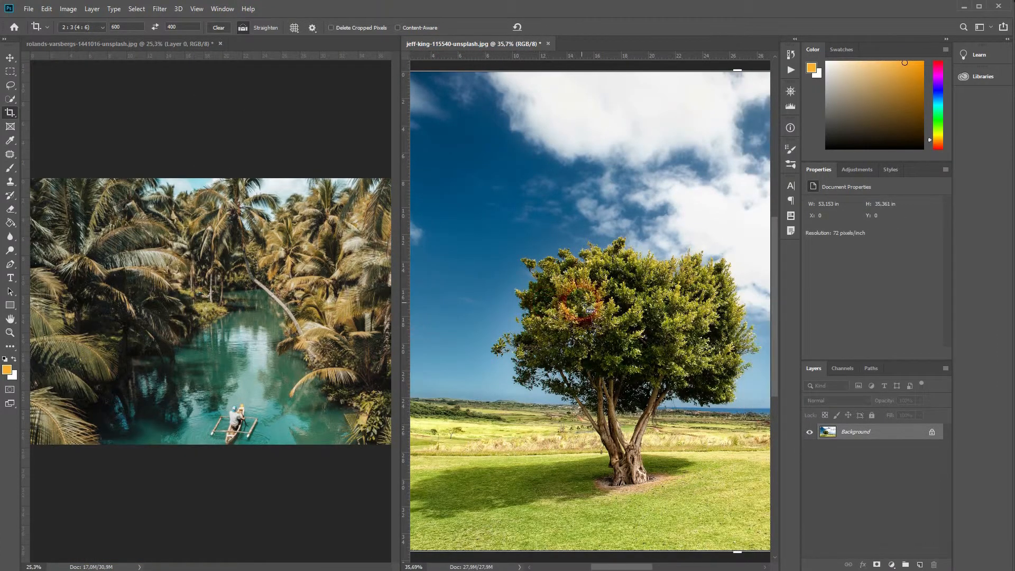
pyautogui.scroll(-6, 584, 305)
pyautogui.hscroll(3, 584, 305)
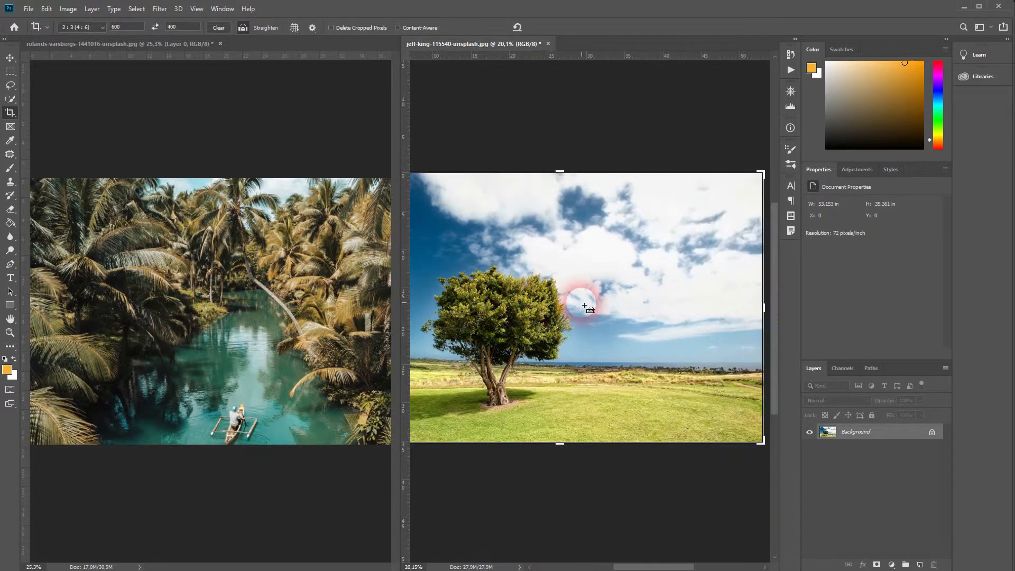
pyautogui.scroll(-3, 585, 305)
pyautogui.click(167, 306)
pyautogui.click(91, 65)
pyautogui.click(227, 254)
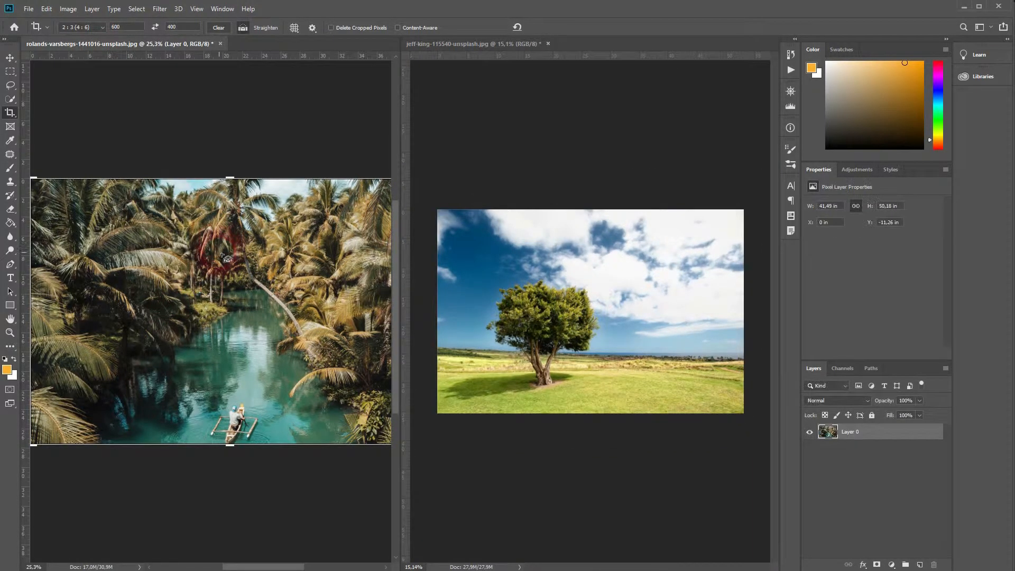
pyautogui.scroll(-2, 228, 262)
pyautogui.click(498, 272)
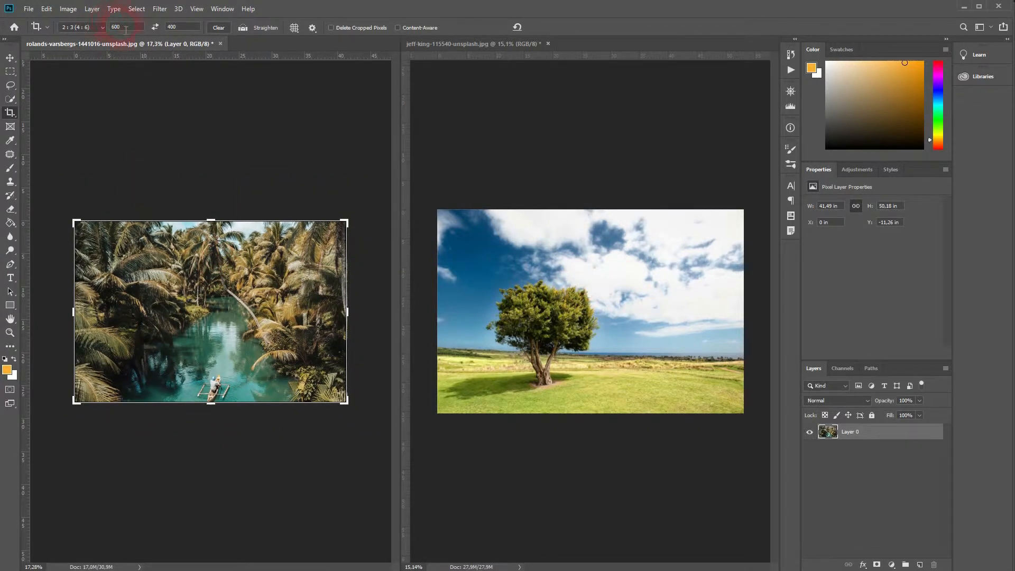
# - Load the river photo's dimensions with the Front Image preset and crop the tree photo to 41.486 by 27.653 in at 72 px/in
pyautogui.click(82, 27)
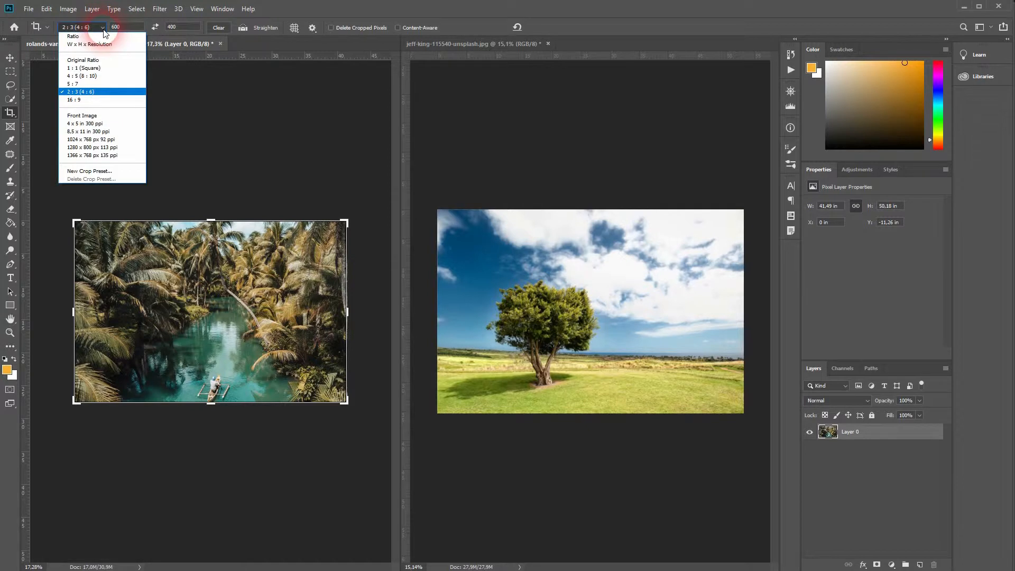
pyautogui.click(88, 115)
pyautogui.click(503, 112)
pyautogui.click(469, 43)
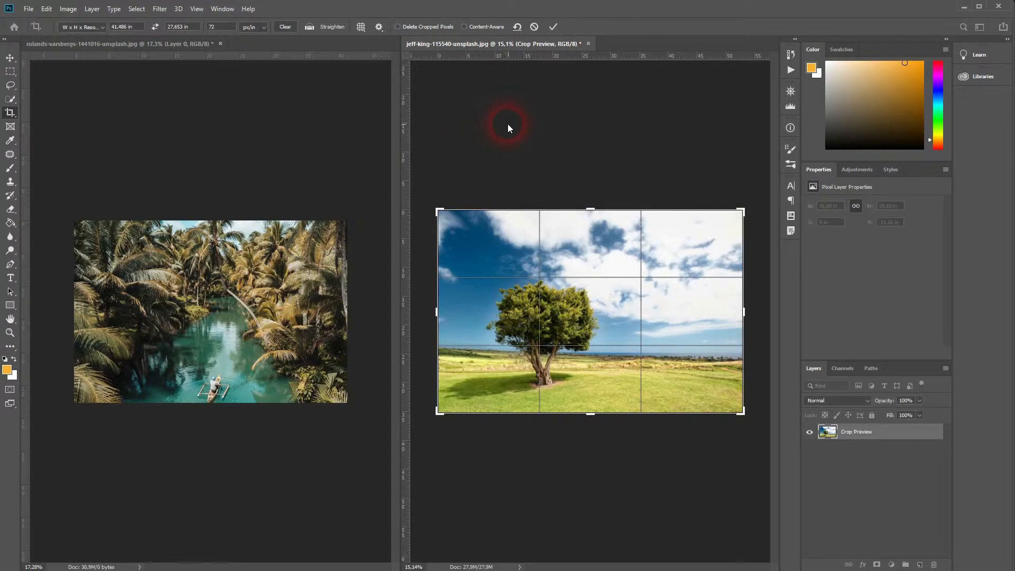
pyautogui.click(553, 27)
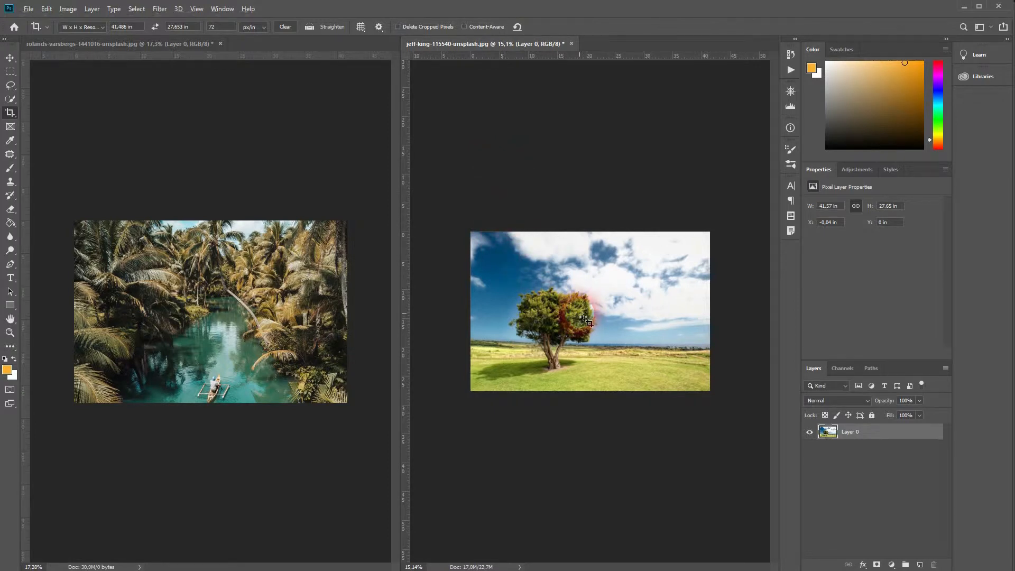
pyautogui.press('ctrl')
pyautogui.scroll(1, 586, 320)
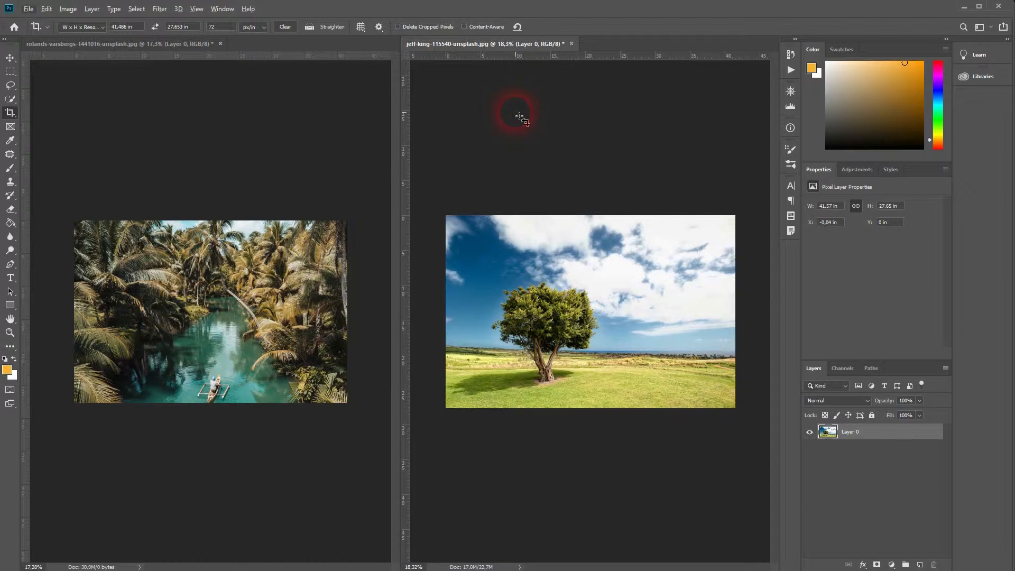
# - Close the tree photo document without saving its changes
pyautogui.click(572, 44)
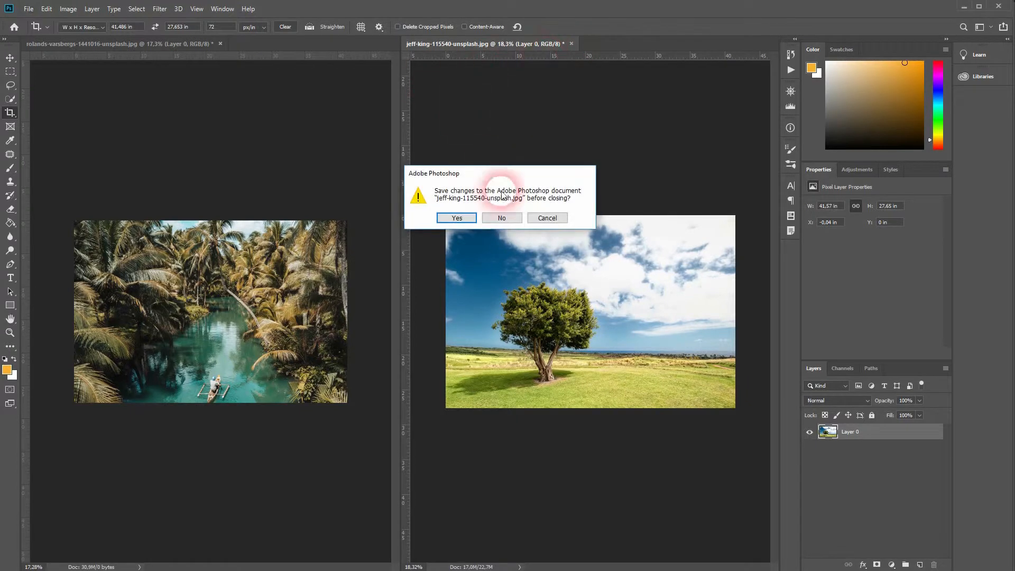
pyautogui.click(490, 213)
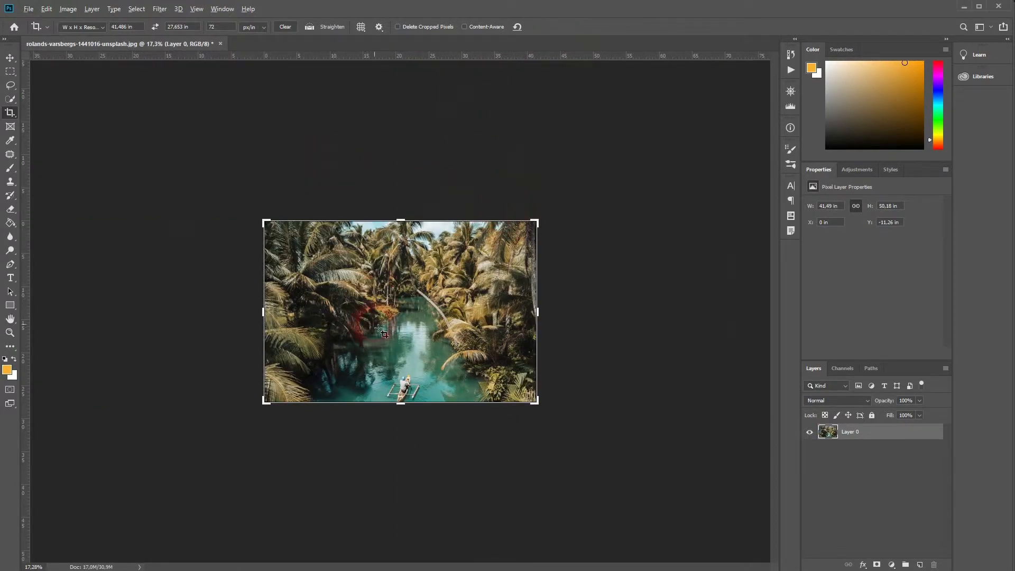
# - Straighten the river photo along the far waterline where the river meets the palms, and apply the crop
pyautogui.scroll(3, 382, 328)
pyautogui.scroll(1, 381, 328)
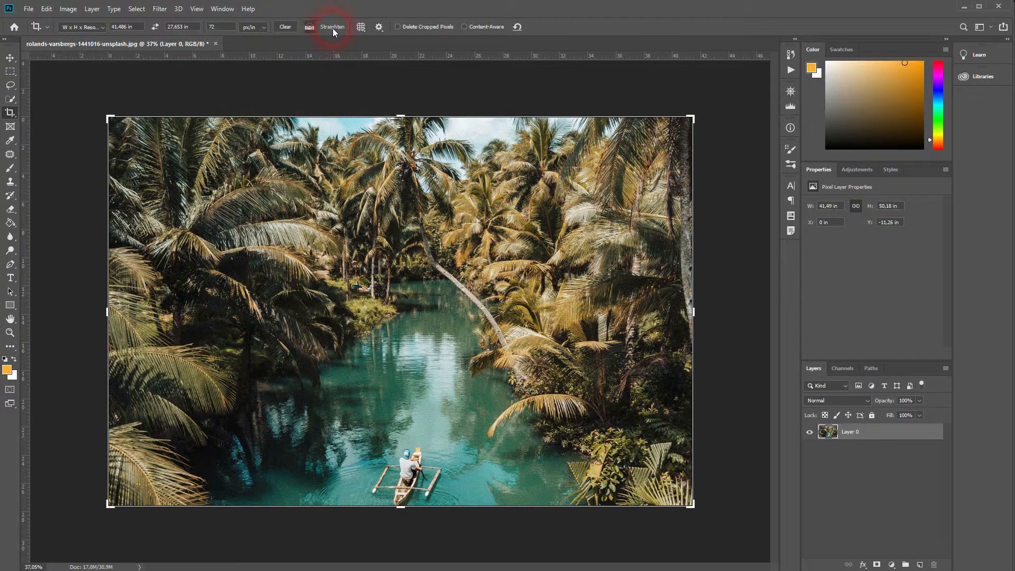
pyautogui.moveTo(391, 283); pyautogui.dragTo(453, 282)
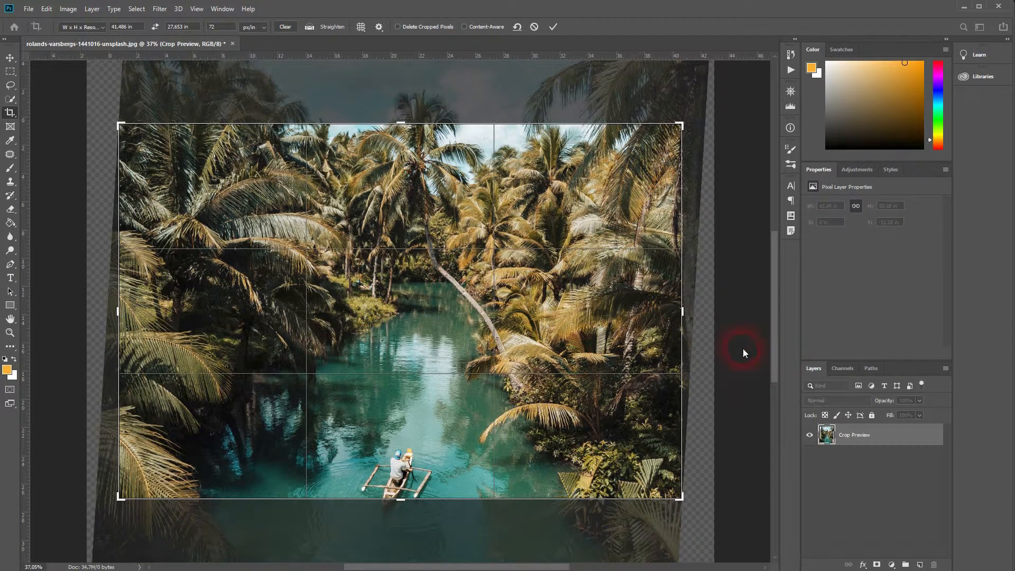
pyautogui.click(554, 27)
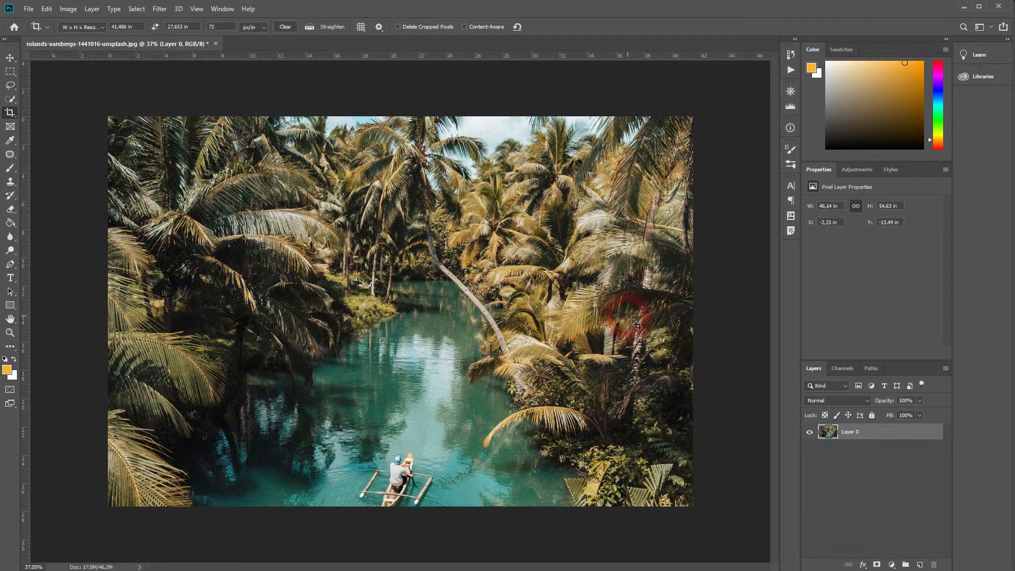
# - Straighten the river photo a second time along the same far waterline and apply the rotated crop
pyautogui.click(330, 27)
pyautogui.moveTo(391, 283); pyautogui.dragTo(453, 284)
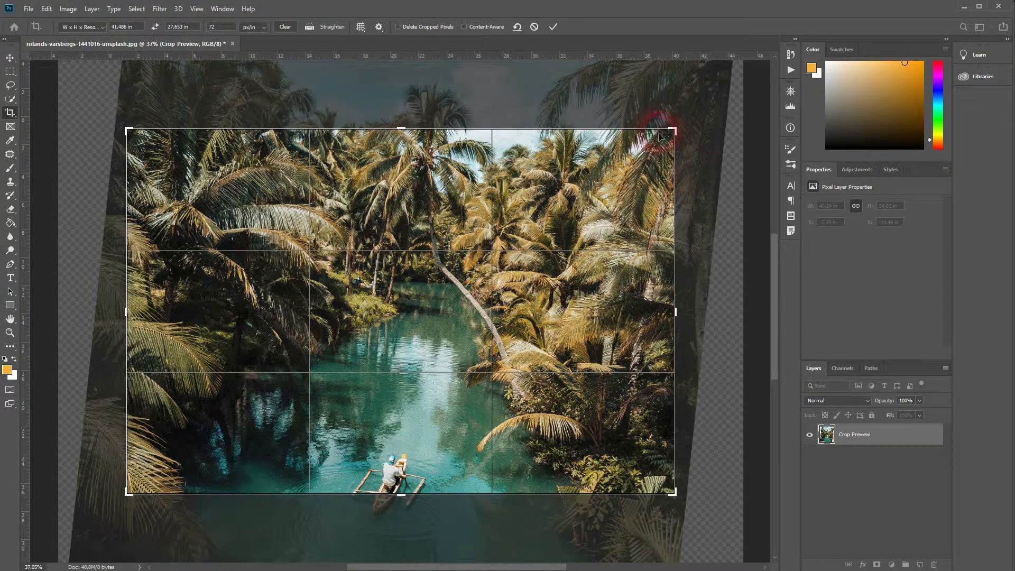
pyautogui.click(537, 27)
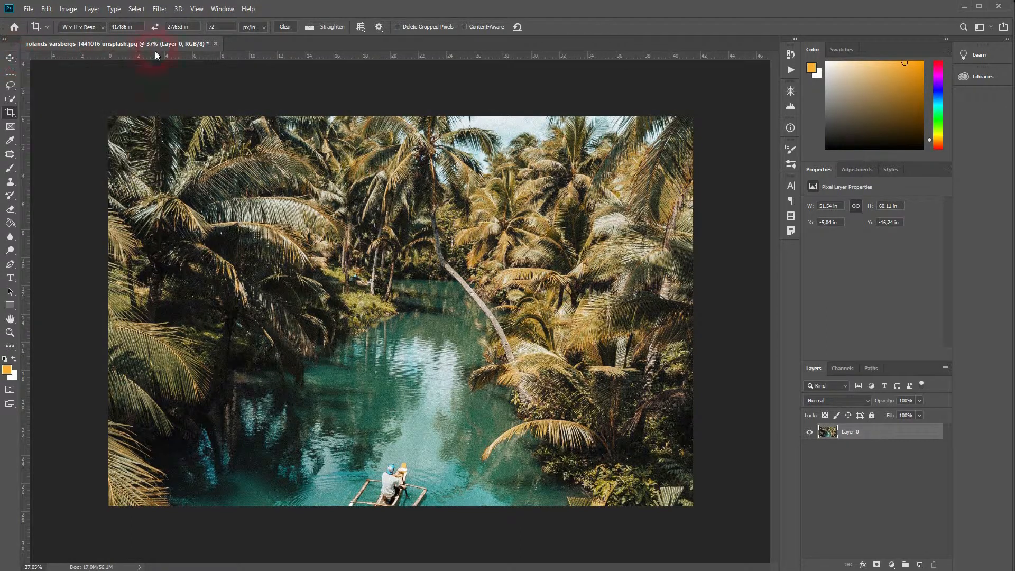
# - Clear the preset crop width, height and resolution, and crop the river photo slightly smaller on all sides
pyautogui.click(137, 27)
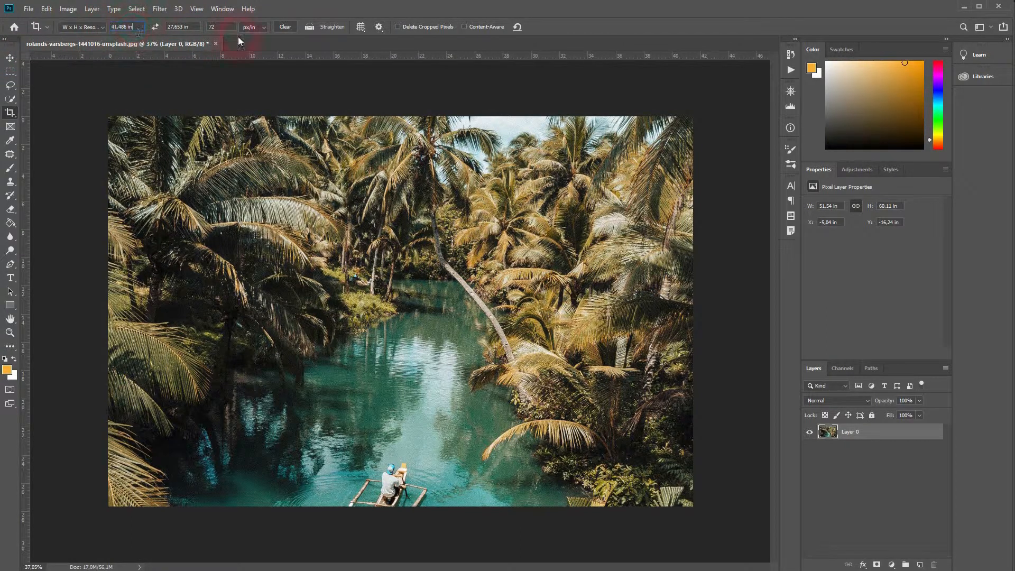
pyautogui.click(285, 29)
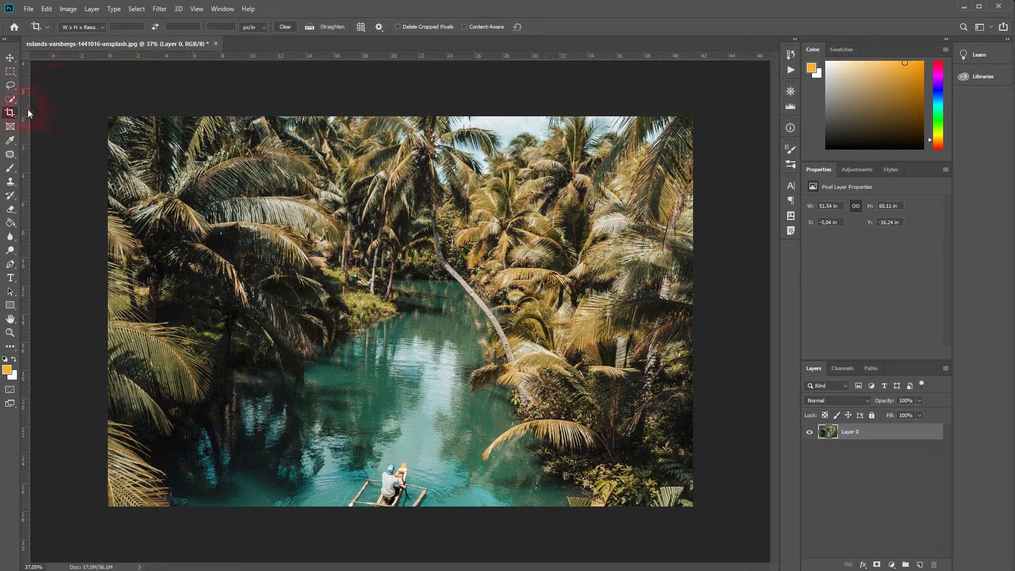
pyautogui.moveTo(109, 116); pyautogui.dragTo(139, 144)
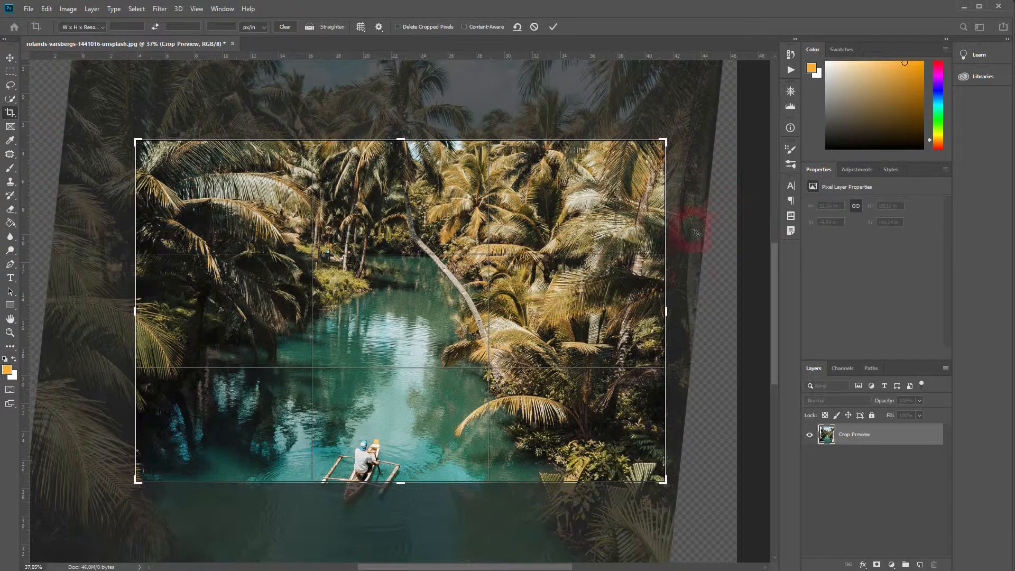
pyautogui.click(553, 26)
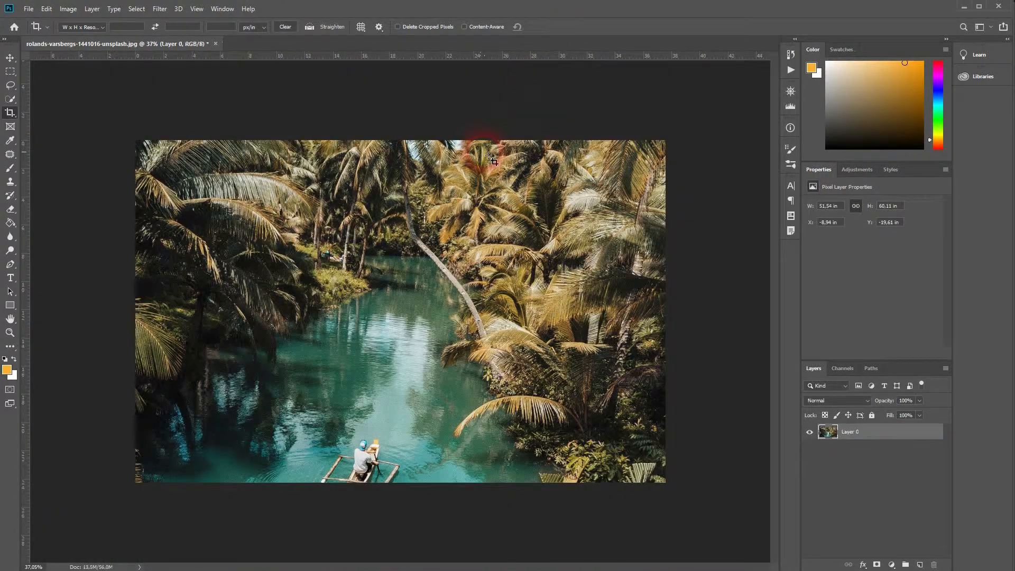
# - Move the photo layer up and to the right within the cropped canvas, to about X -5.6 in and Y -21.8 in
pyautogui.click(10, 57)
pyautogui.moveTo(453, 333); pyautogui.dragTo(503, 300)
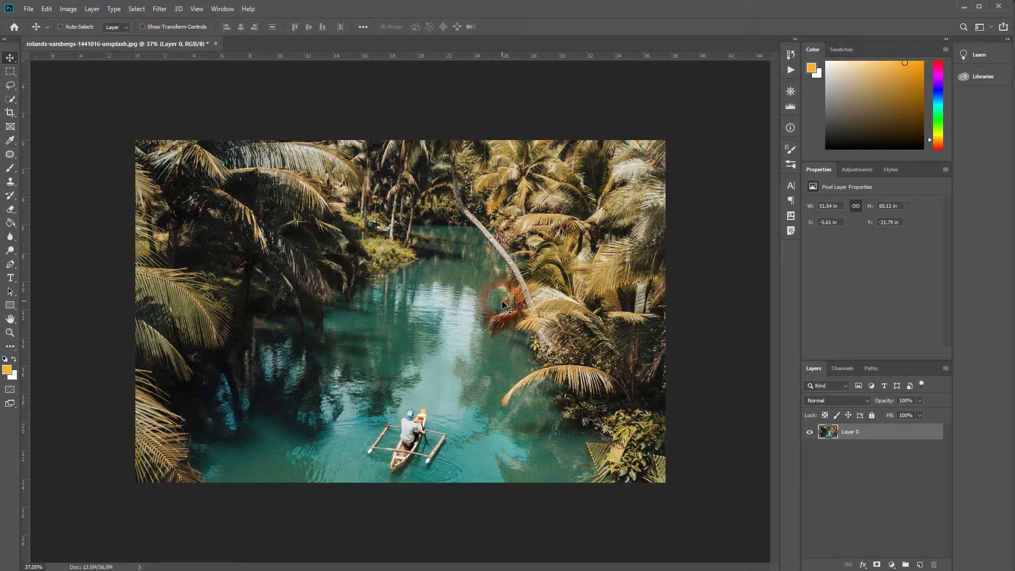
# - Set the Crop tool's overlay to Grid and shrink the crop frame inward from its upper-left corner
pyautogui.click(11, 112)
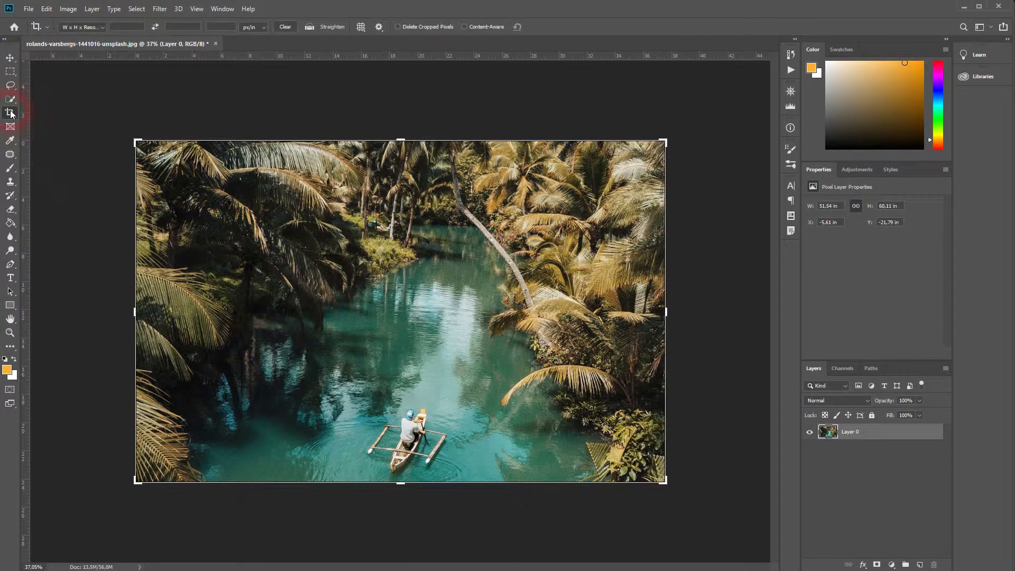
pyautogui.click(361, 27)
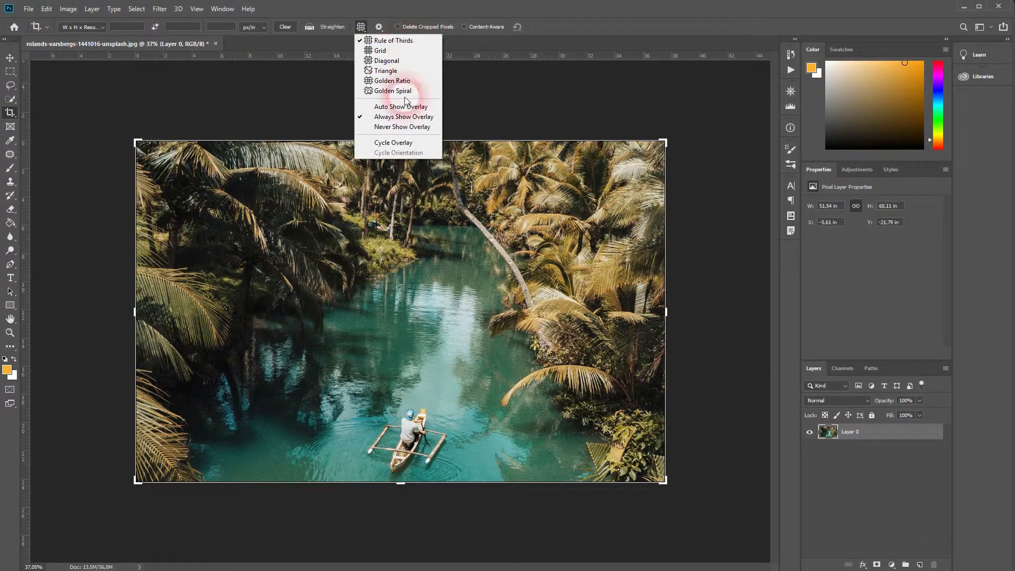
pyautogui.click(401, 51)
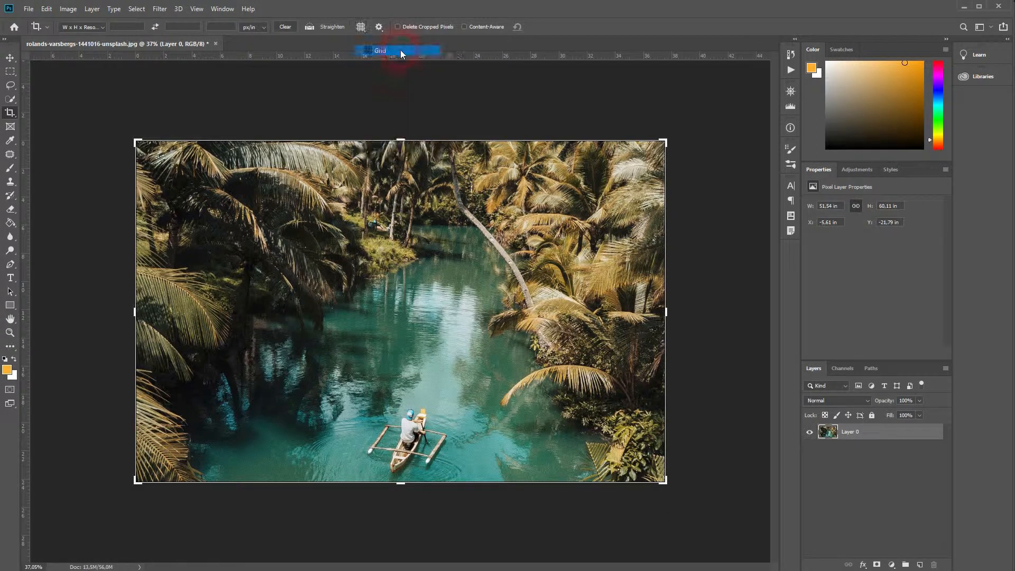
pyautogui.moveTo(137, 142); pyautogui.dragTo(161, 164)
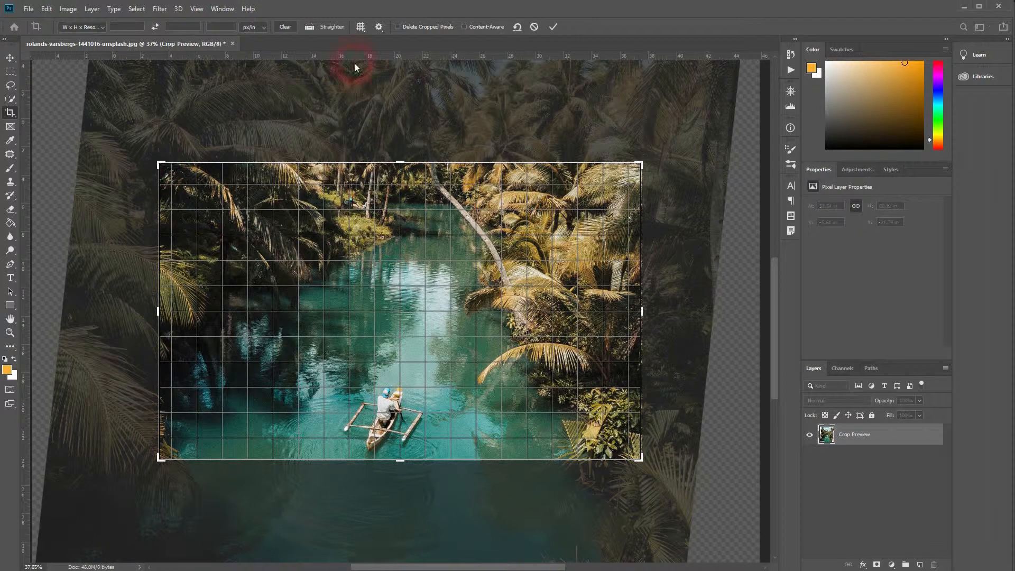
# - Try the Diagonal and Golden Ratio overlays on the crop frame and finish with the Golden Spiral overlay
pyautogui.click(361, 27)
pyautogui.click(401, 59)
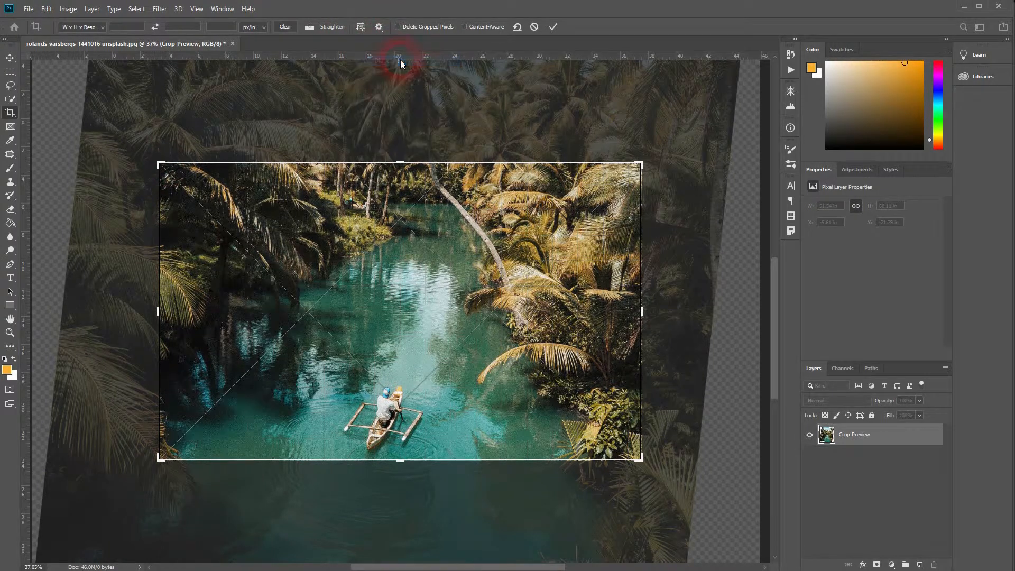
pyautogui.click(361, 27)
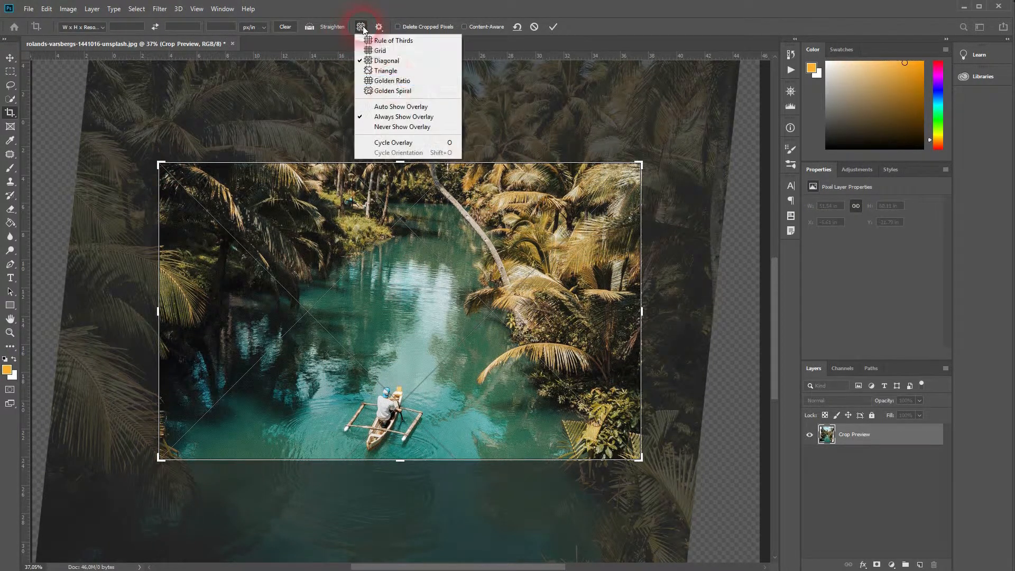
pyautogui.click(423, 80)
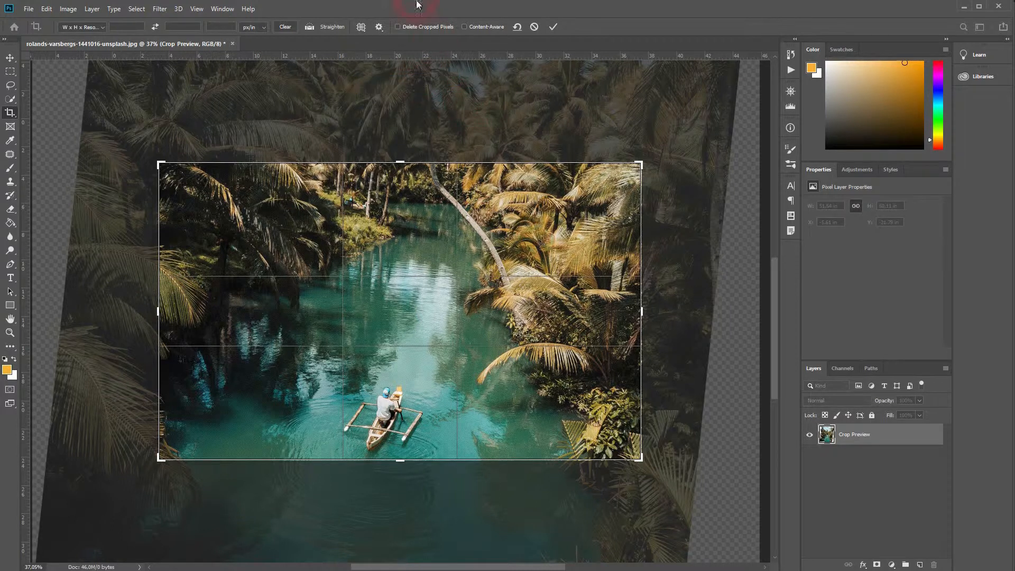
pyautogui.click(366, 31)
pyautogui.click(419, 91)
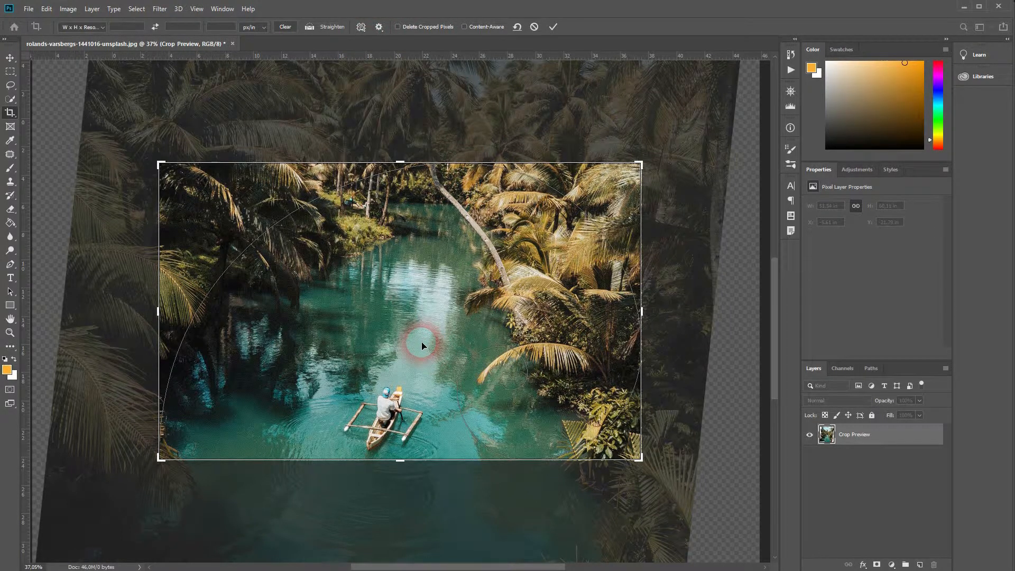
# - Reposition the photo so the boat sits at the spiral's centre, narrow the crop frame's sides, and apply the crop
pyautogui.moveTo(422, 346); pyautogui.dragTo(551, 309)
pyautogui.moveTo(159, 312); pyautogui.dragTo(180, 314)
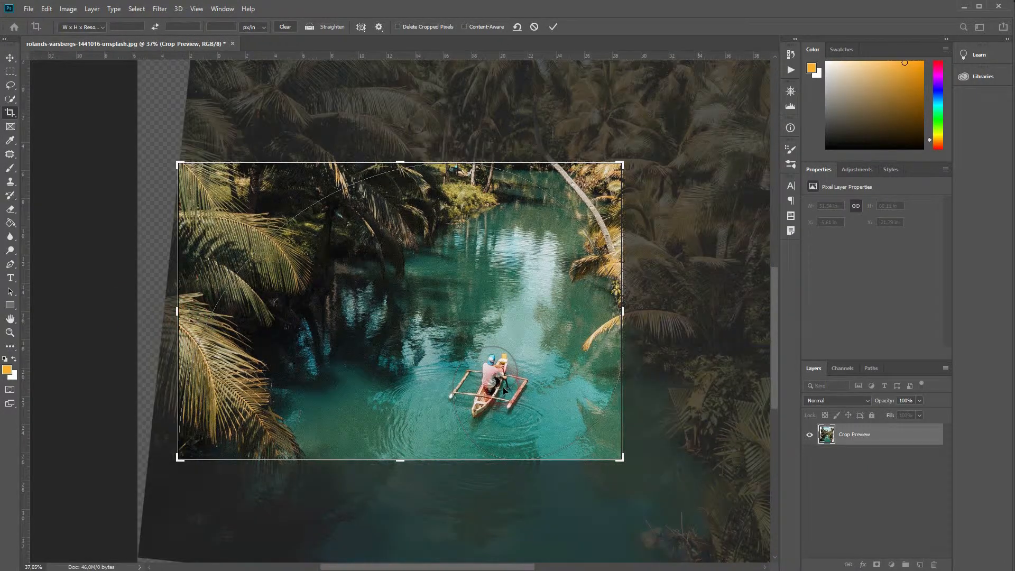
pyautogui.click(553, 27)
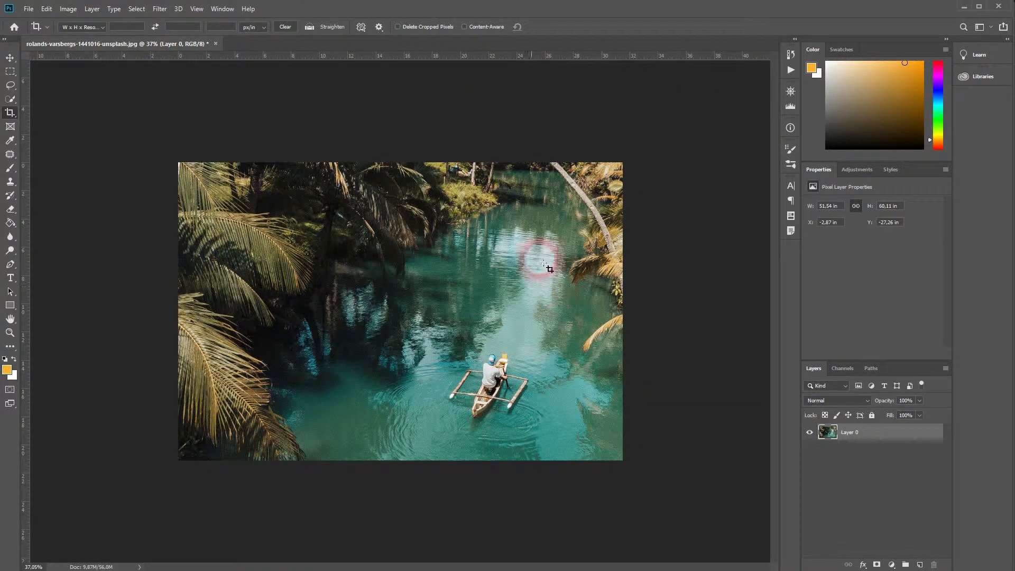
# - Examine the Crop tool's additional settings, such as Classic Mode, Auto Center Preview and Crop Shield
pyautogui.click(379, 27)
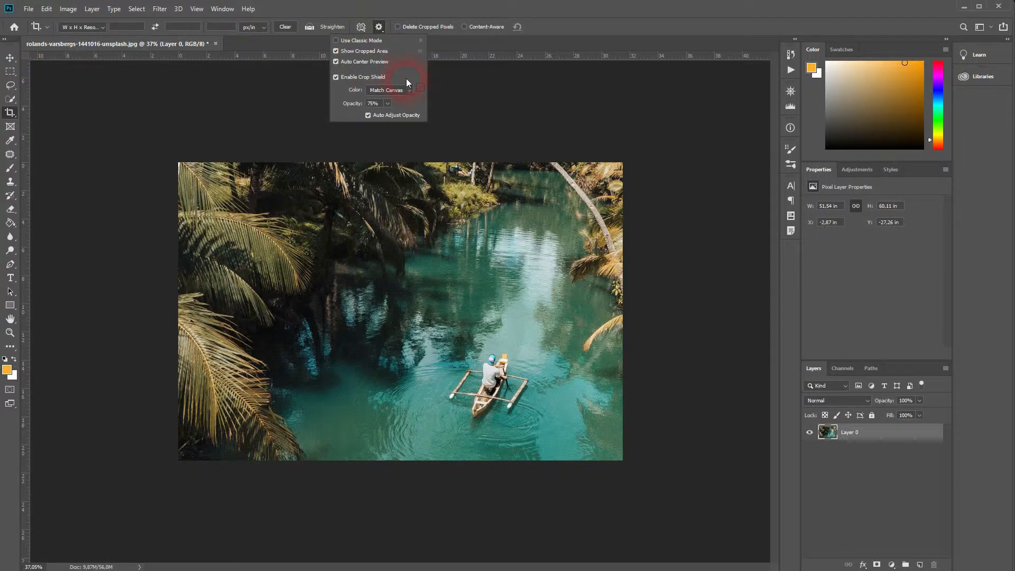
pyautogui.click(378, 28)
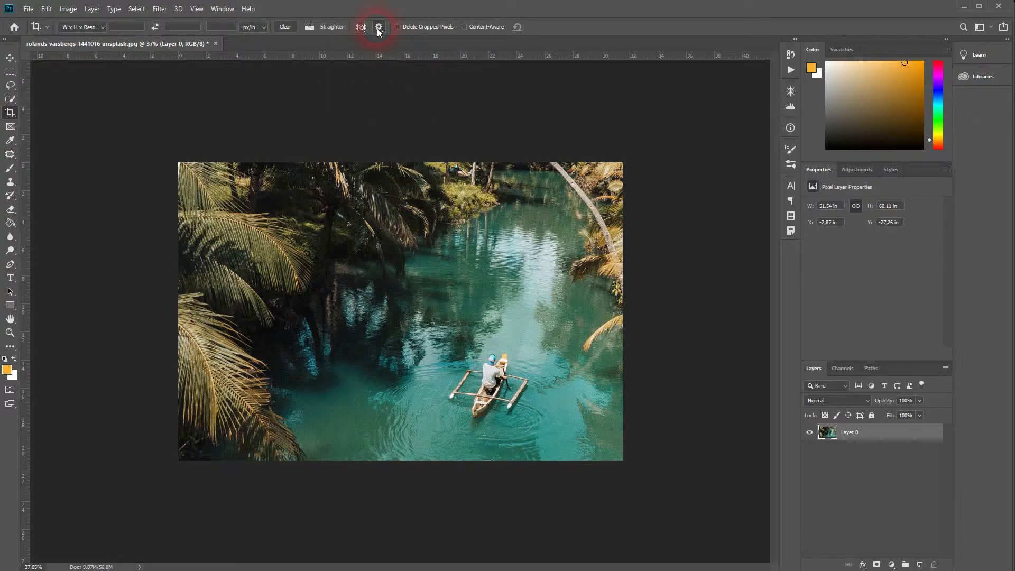